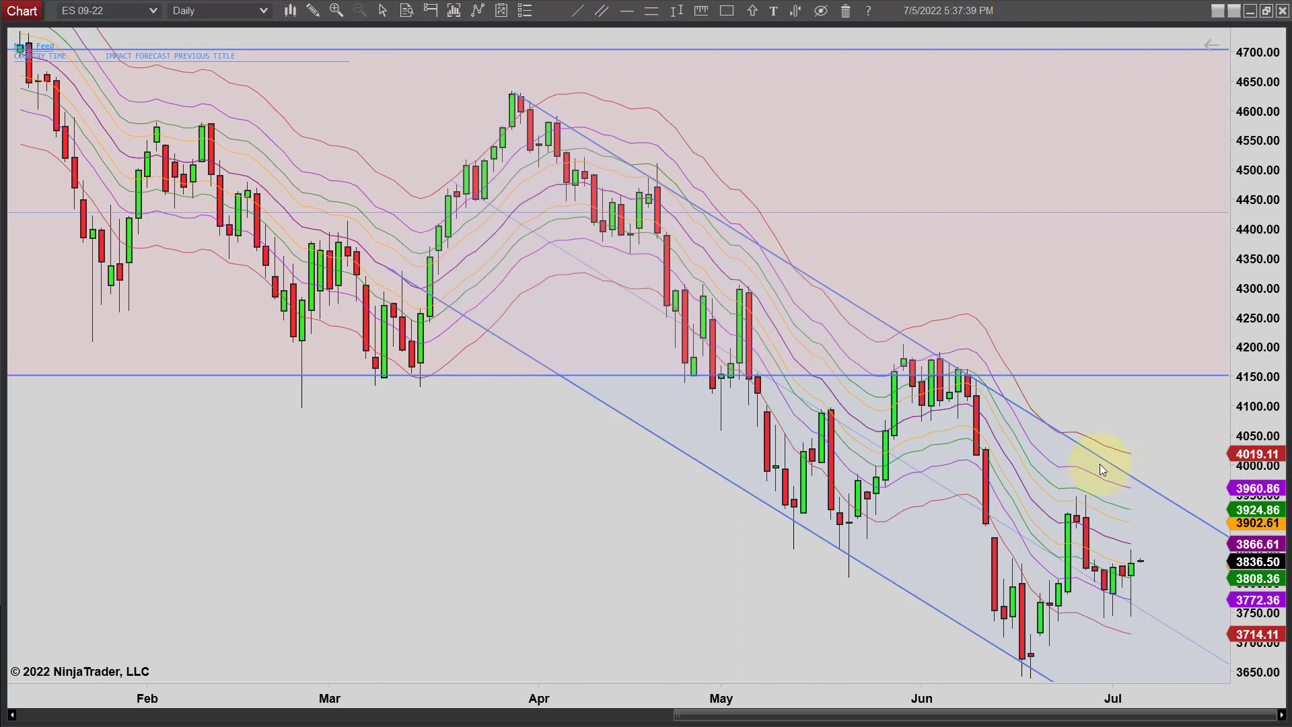
- Draw a narrow rising channel from the mid-June low up through the late-June highs
{"action": "left_click", "coordinate": [600, 11]}
{"action": "left_click", "coordinate": [1028, 671]}
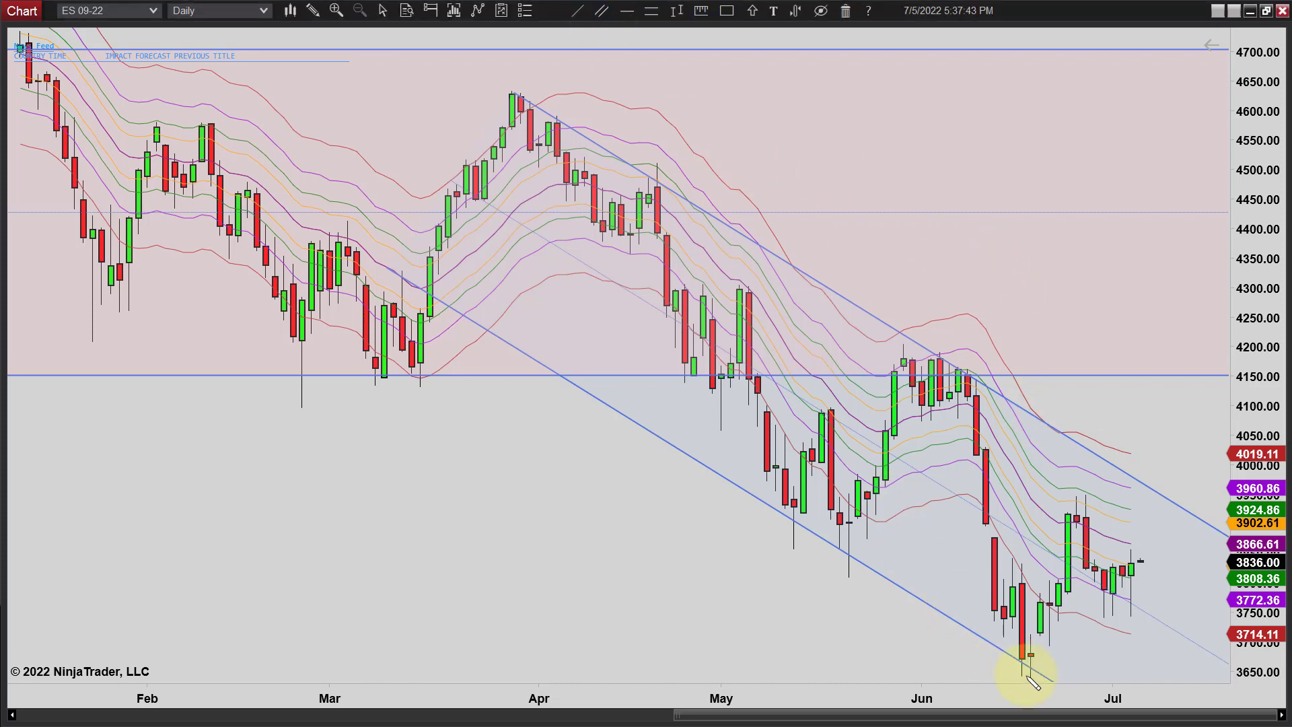
{"action": "left_click", "coordinate": [1128, 471]}
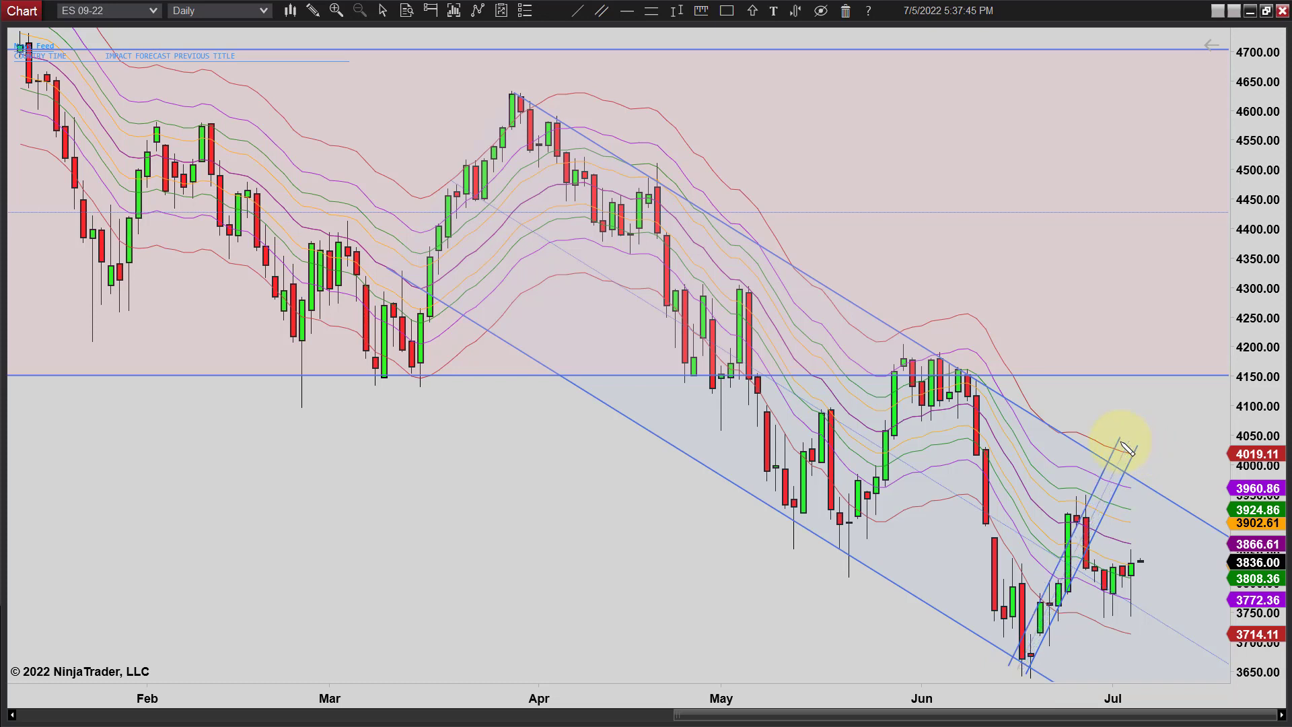
{"action": "left_click", "coordinate": [1120, 447]}
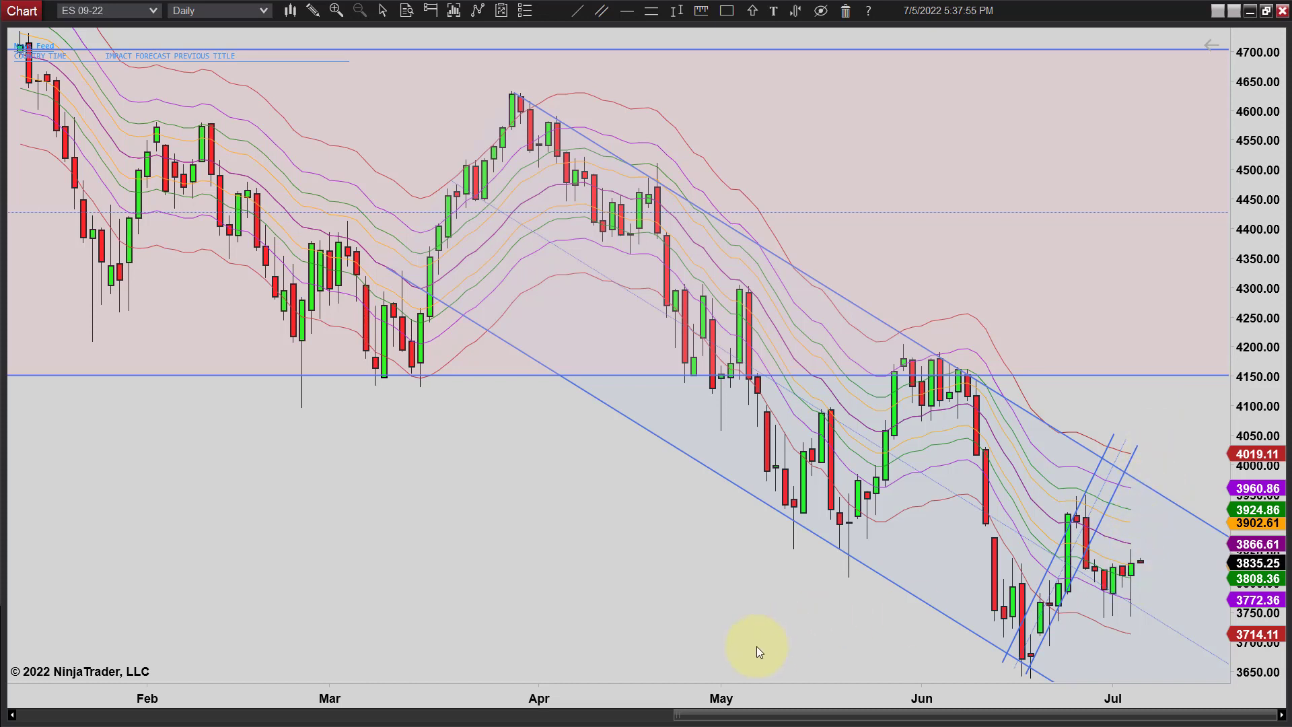
- Pan the 2000-tick ES 09-22 chart to show the newer July 5 afternoon bars
{"action": "scroll", "coordinate": [1073, 571], "scroll_direction": "down", "scroll_amount": 2}
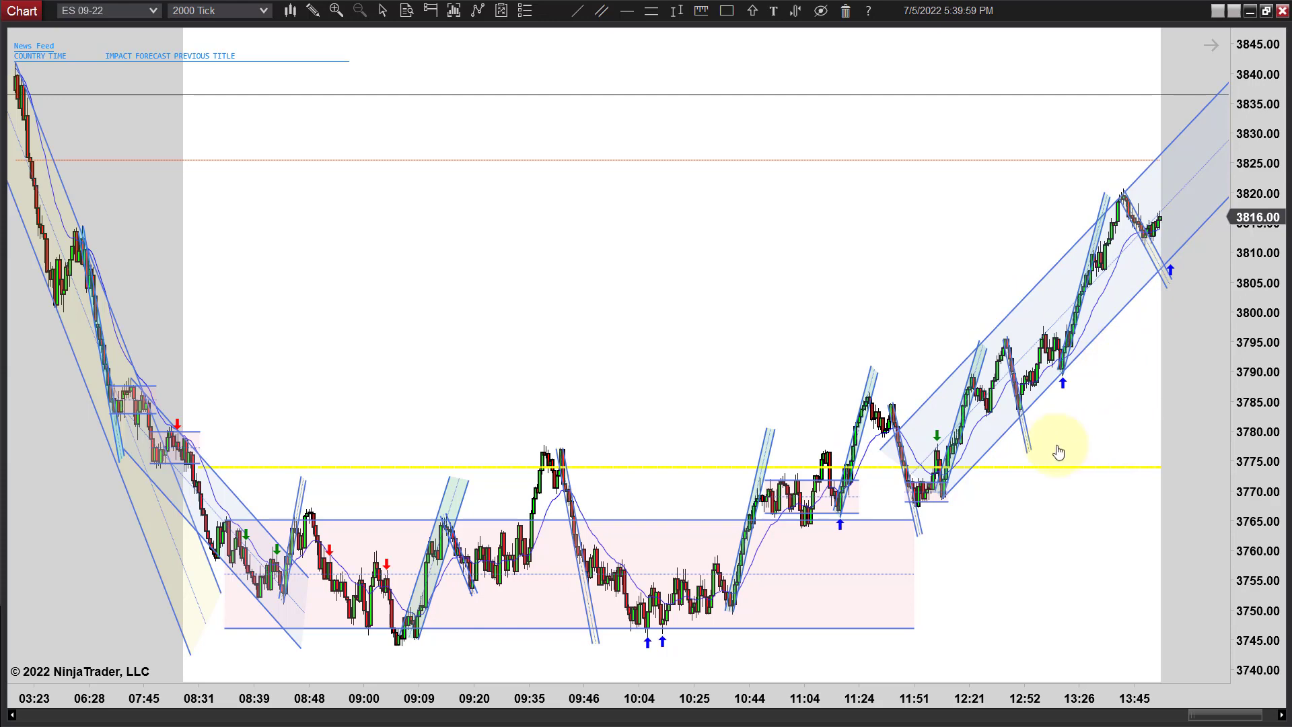
{"action": "left_click_drag", "start_coordinate": [1154, 447], "coordinate": [893, 456]}
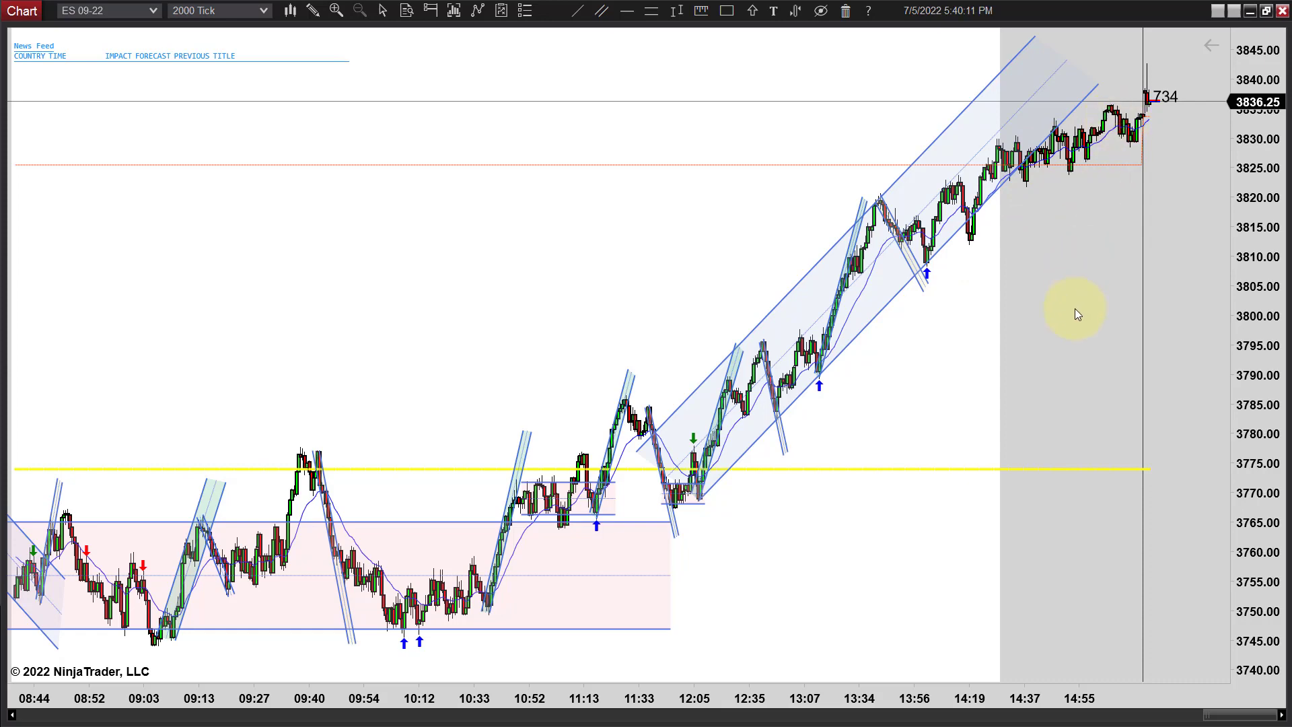
- Zoom and scroll back to the 03:23–09:05 selloff into the 3747–3765 range
{"action": "scroll", "coordinate": [1075, 308], "scroll_direction": "down", "scroll_amount": 2}
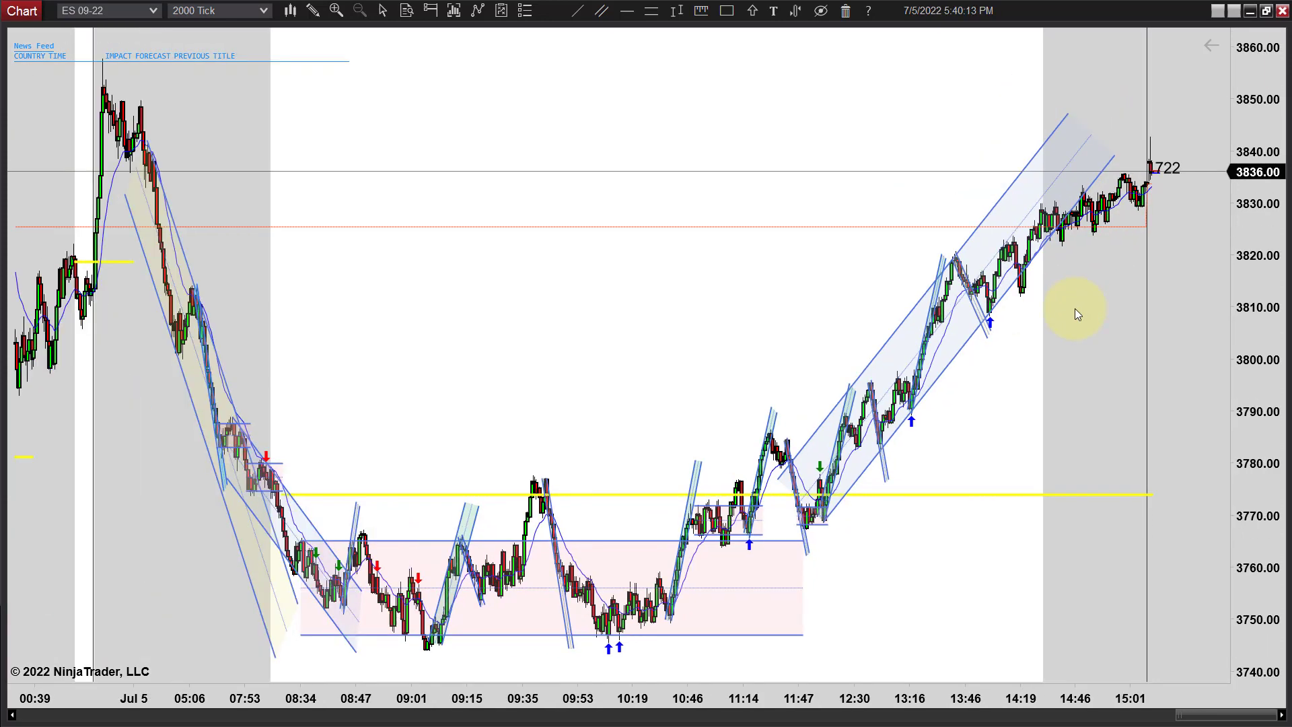
{"action": "scroll", "coordinate": [825, 306], "scroll_direction": "up", "scroll_amount": 3}
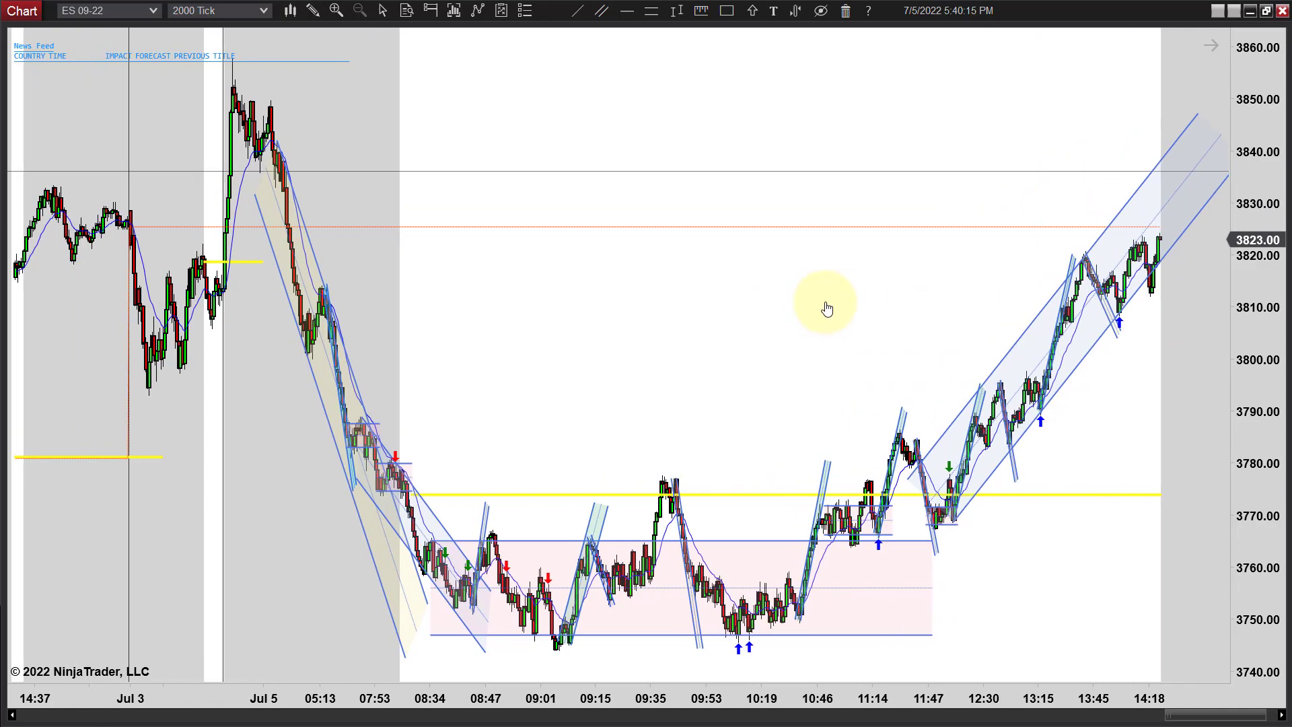
{"action": "scroll", "coordinate": [784, 303], "scroll_direction": "up", "scroll_amount": 2}
{"action": "scroll", "coordinate": [766, 318], "scroll_direction": "up", "scroll_amount": 3}
{"action": "scroll", "coordinate": [747, 318], "scroll_direction": "up", "scroll_amount": 1}
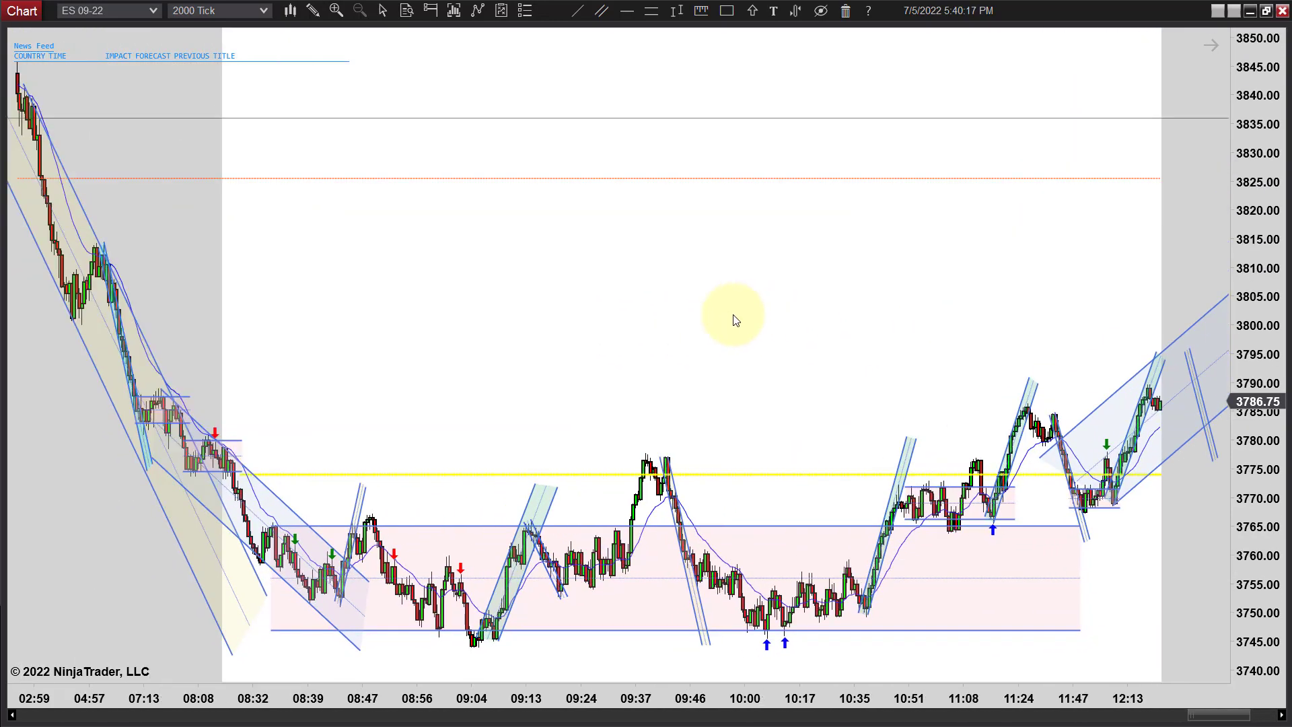
{"action": "scroll", "coordinate": [741, 300], "scroll_direction": "up", "scroll_amount": 2}
{"action": "scroll", "coordinate": [724, 312], "scroll_direction": "up", "scroll_amount": 2}
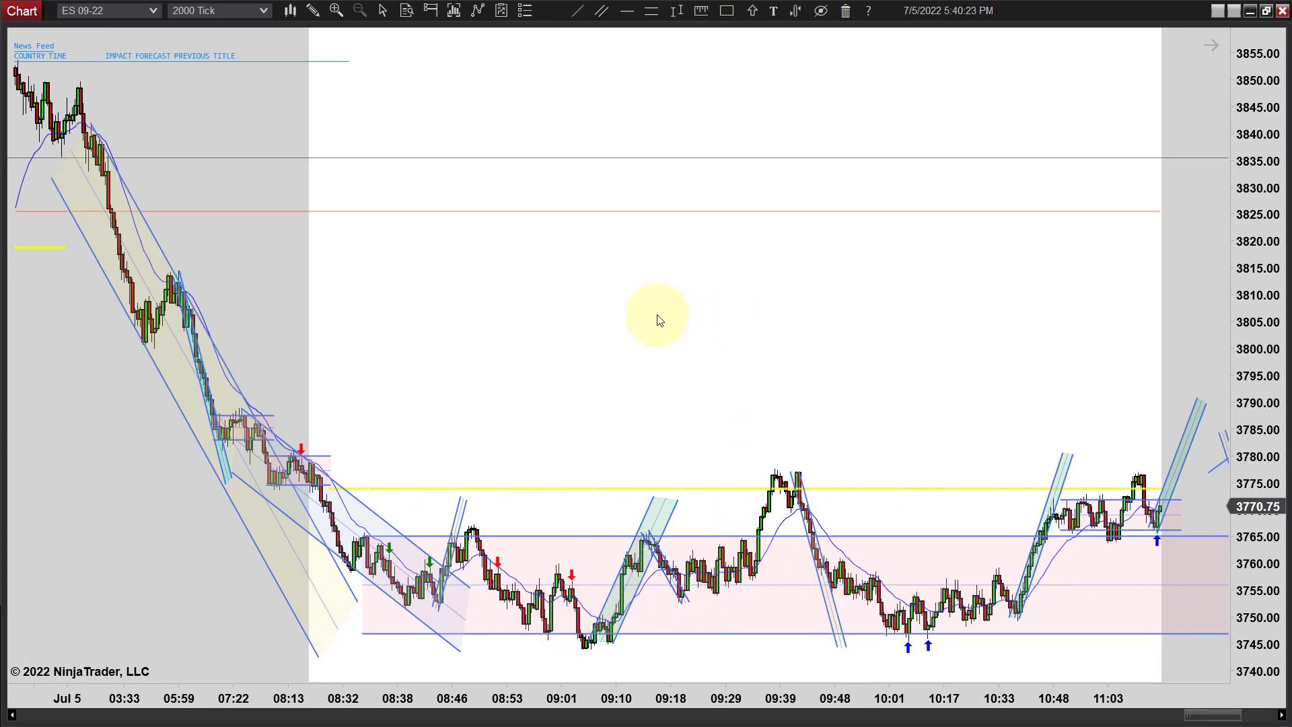
{"action": "scroll", "coordinate": [639, 308], "scroll_direction": "up", "scroll_amount": 4}
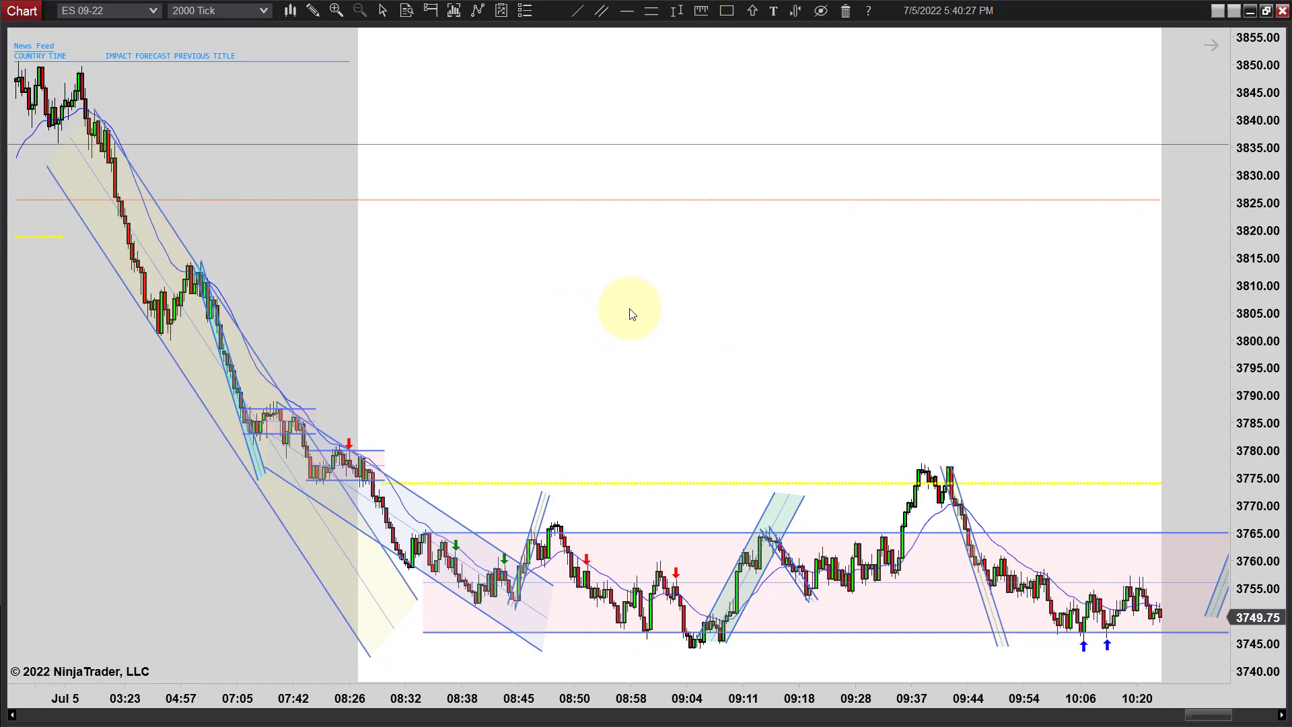
{"action": "scroll", "coordinate": [592, 323], "scroll_direction": "up", "scroll_amount": 4}
{"action": "scroll", "coordinate": [643, 336], "scroll_direction": "up", "scroll_amount": 5}
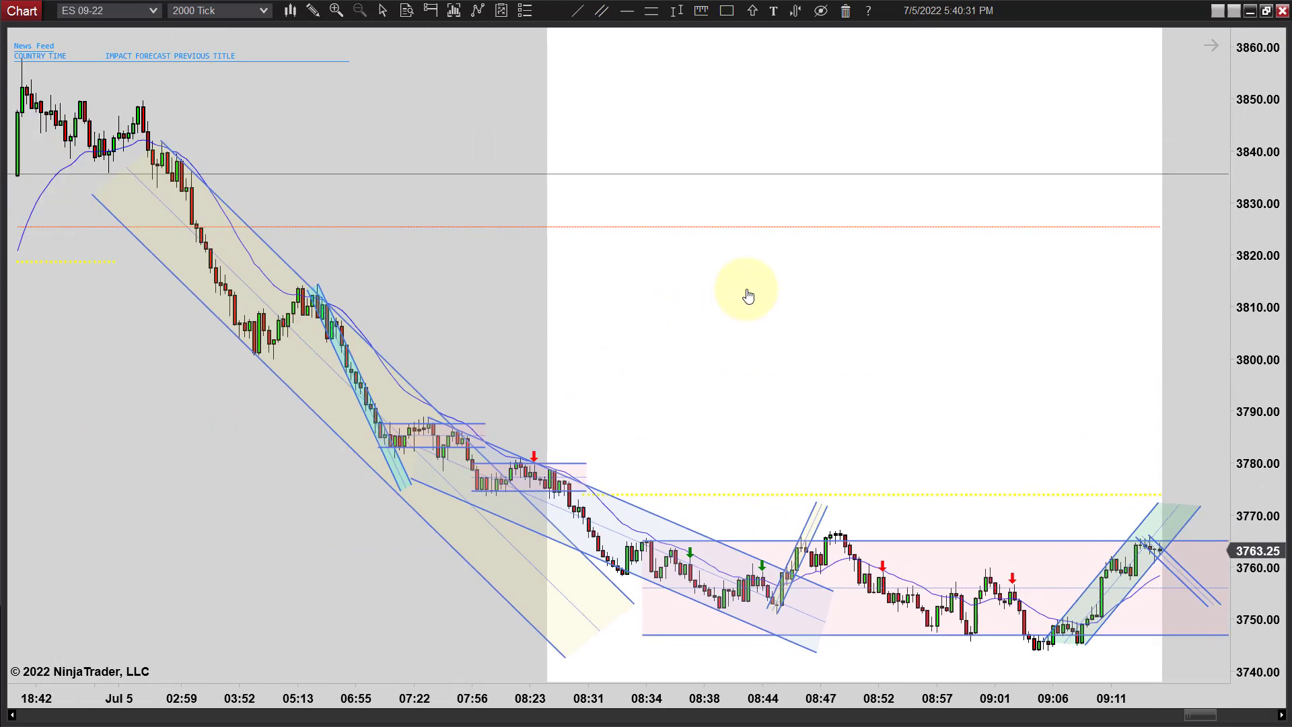
{"action": "scroll", "coordinate": [748, 296], "scroll_direction": "up", "scroll_amount": 3}
{"action": "scroll", "coordinate": [760, 293], "scroll_direction": "up", "scroll_amount": 3}
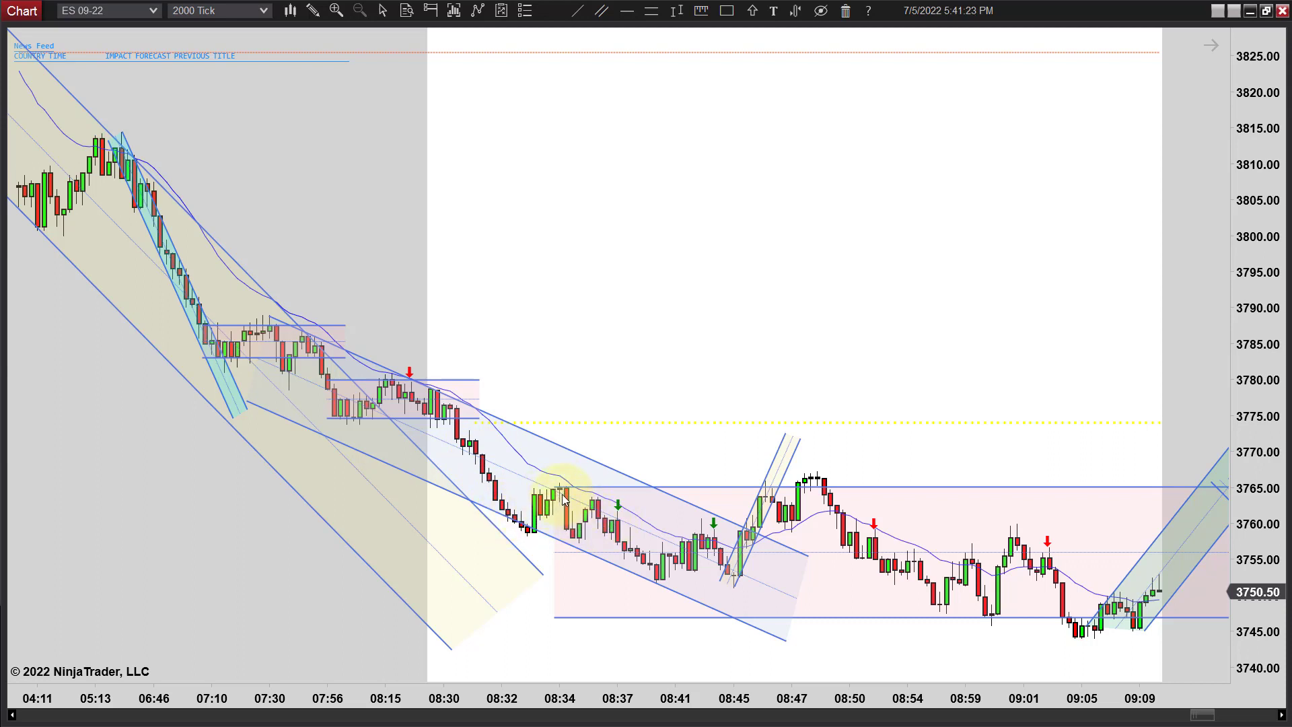
- Nudge the descending channel's left anchor slightly lower over the 07:10–08:47 decline
{"action": "left_click", "coordinate": [247, 402]}
{"action": "left_click_drag", "start_coordinate": [248, 402], "coordinate": [247, 408]}
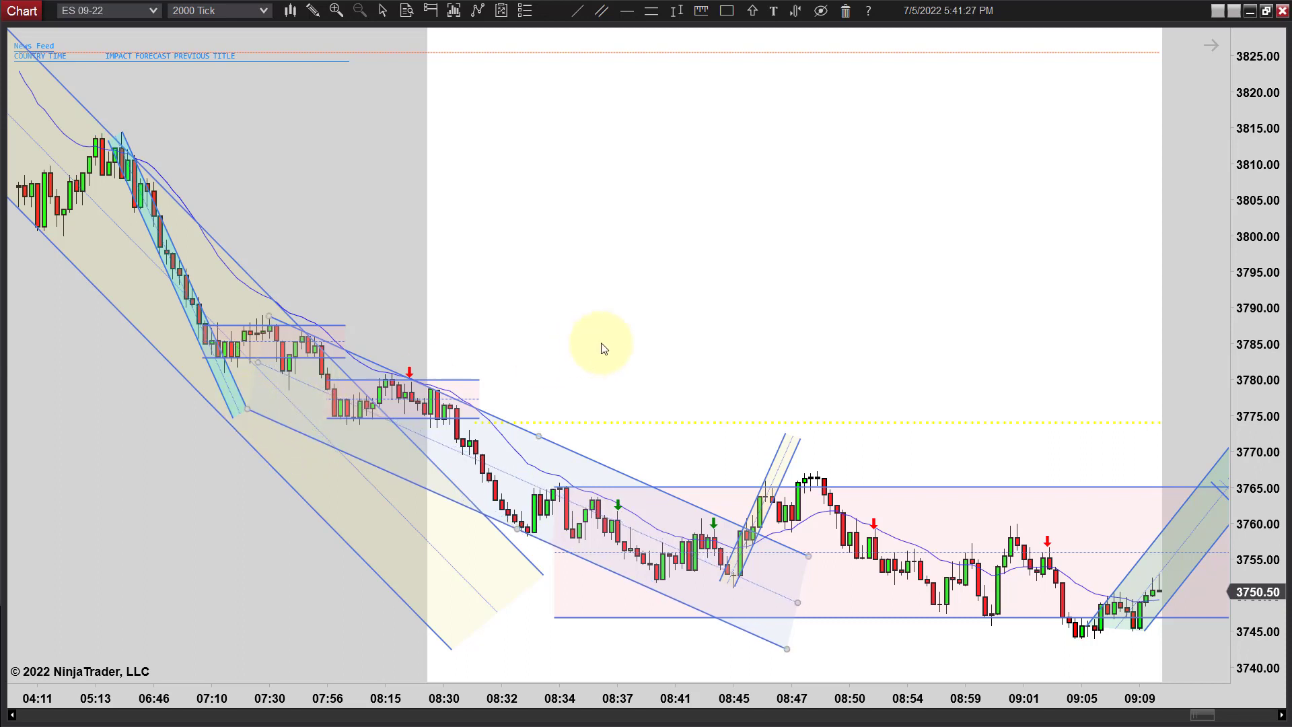
{"action": "left_click", "coordinate": [592, 532]}
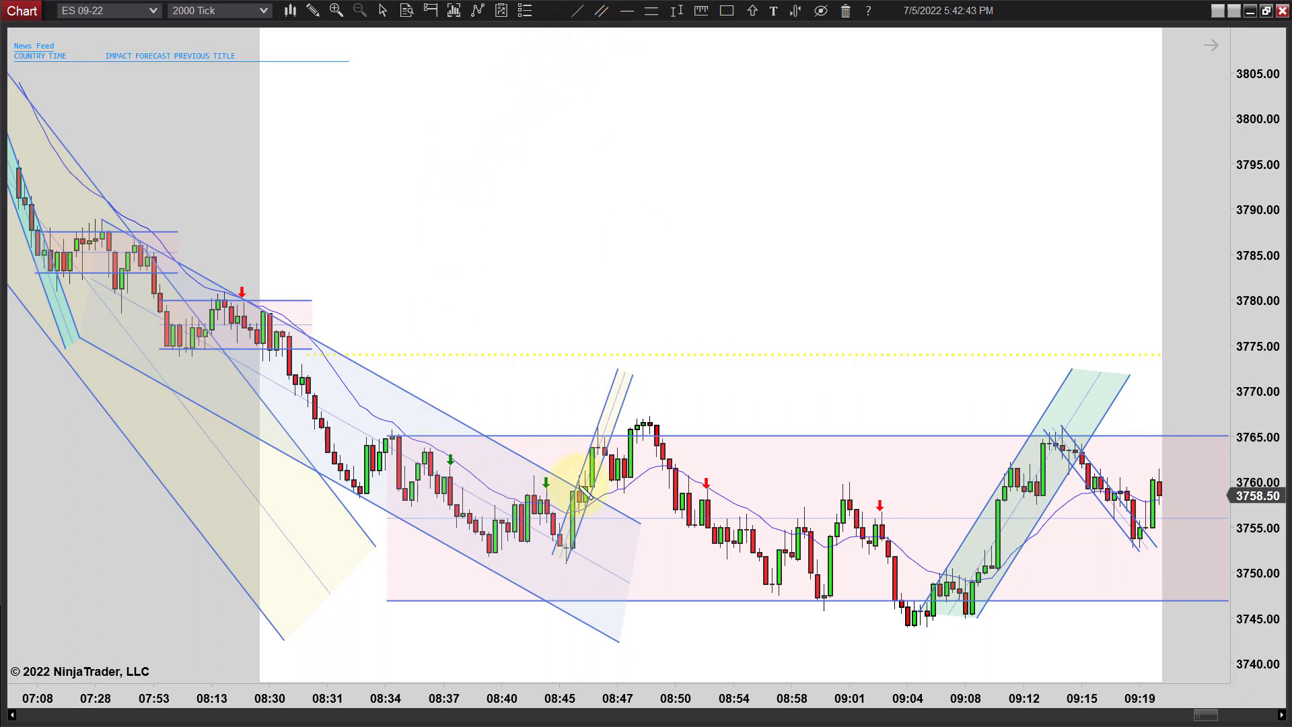
- Draw a short horizontal support line under the consolidation, ending near 08:45
{"action": "left_click", "coordinate": [455, 497]}
{"action": "left_click", "coordinate": [593, 498]}
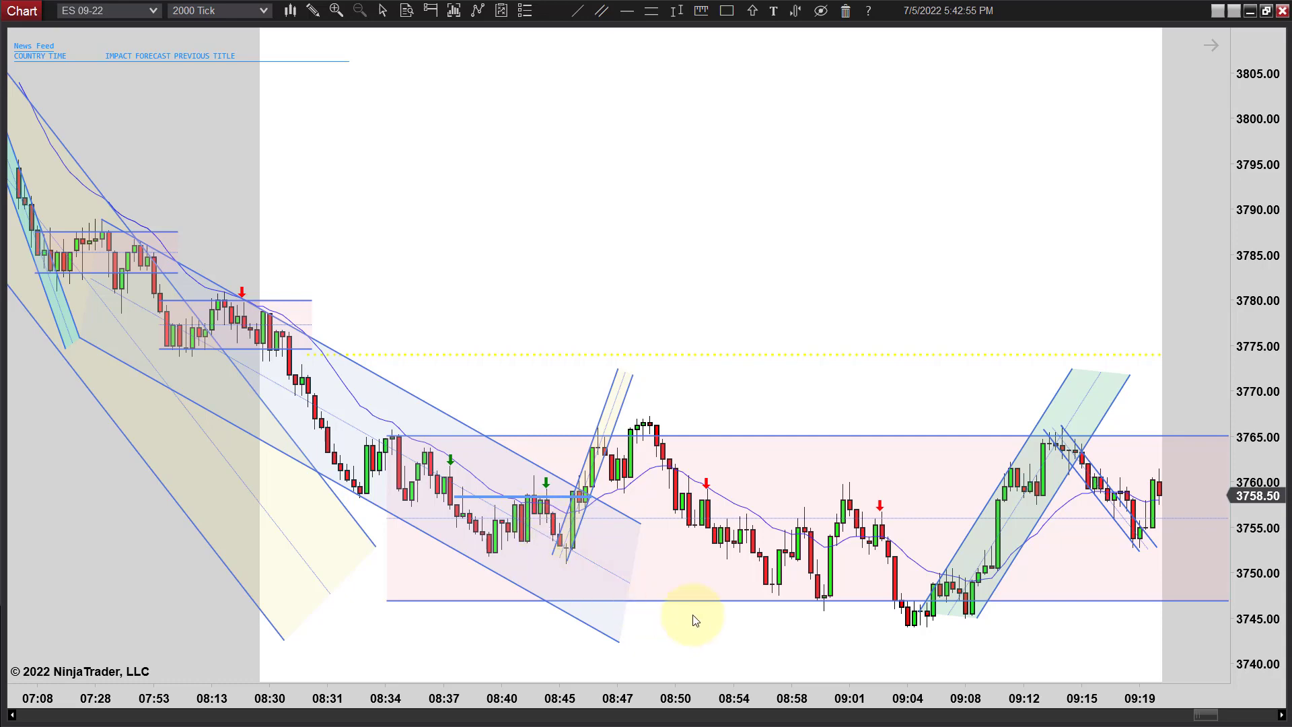
{"action": "scroll", "coordinate": [727, 640], "scroll_direction": "down", "scroll_amount": 3}
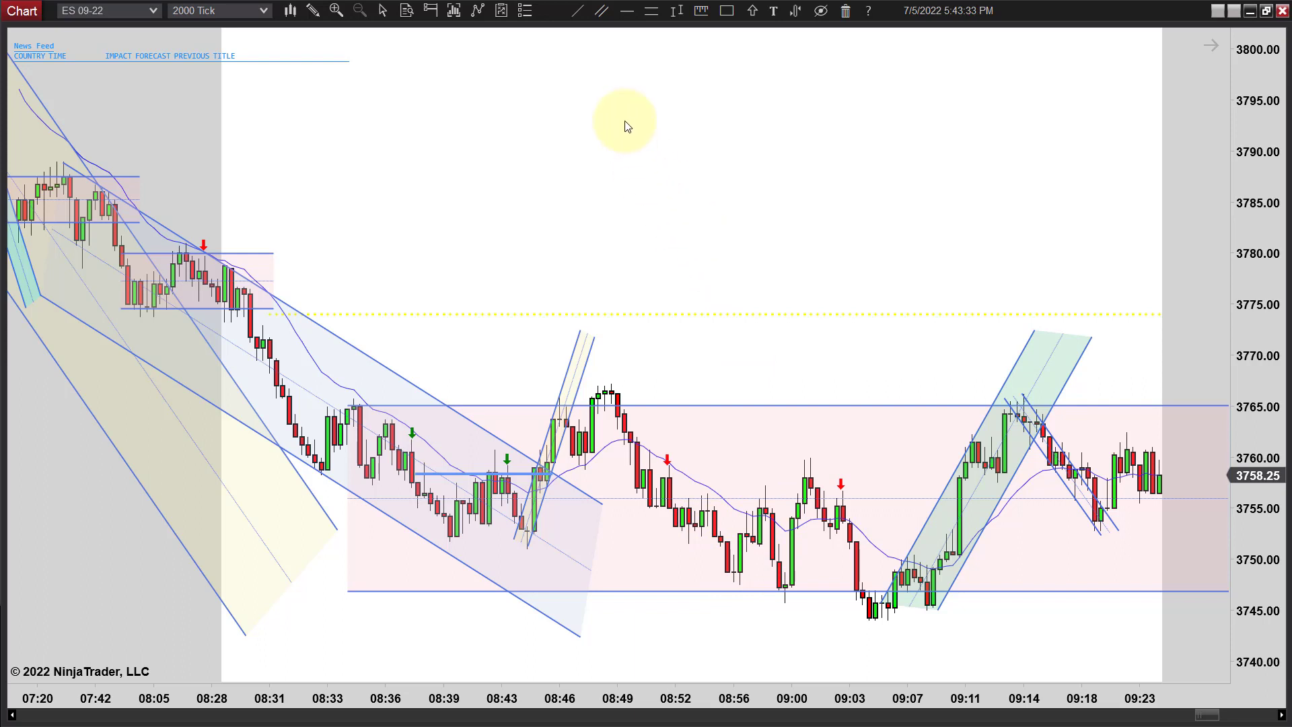
- Mark the bar just before 09:00 with a green down arrow
{"action": "left_click", "coordinate": [752, 11]}
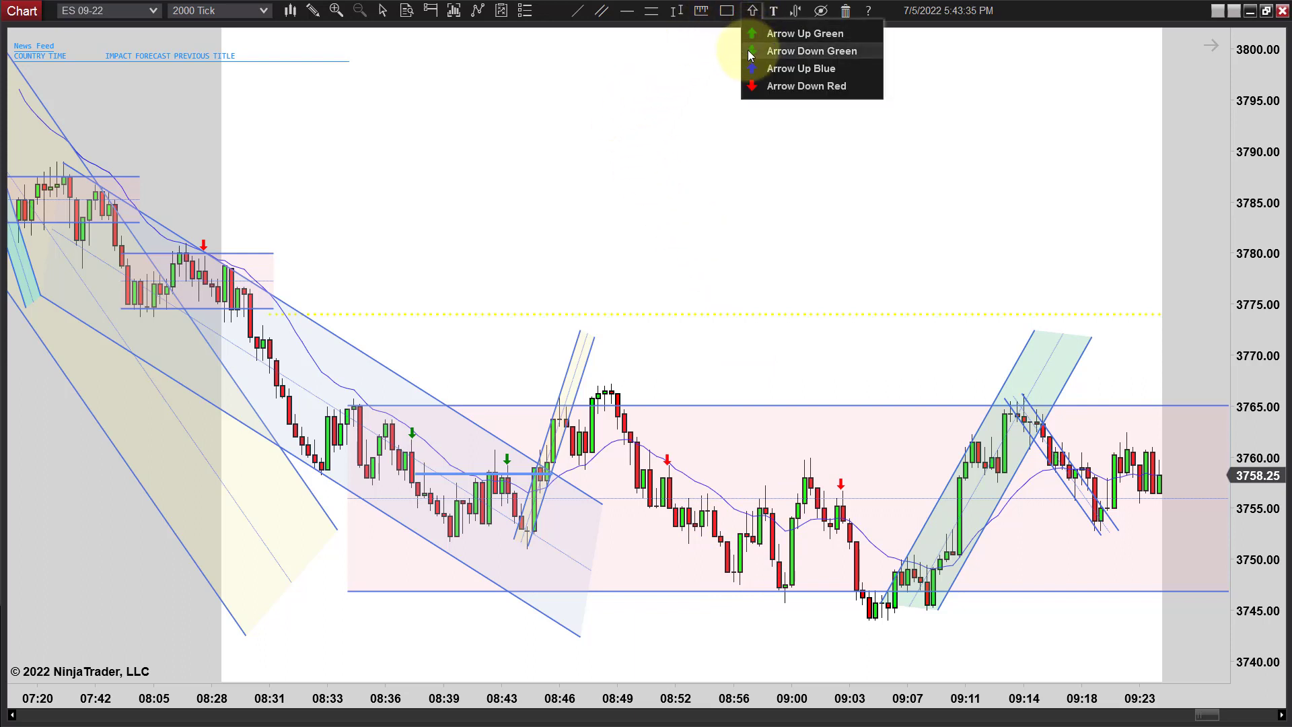
{"action": "left_click", "coordinate": [781, 51]}
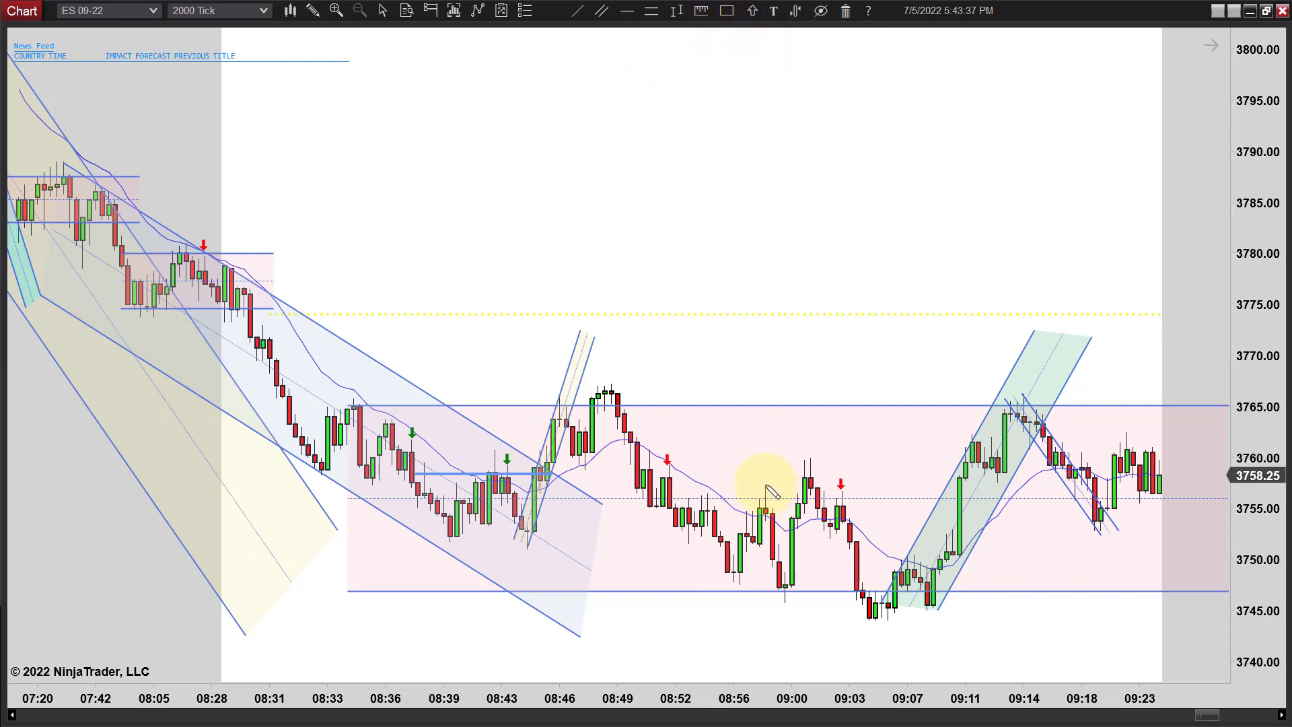
{"action": "left_click", "coordinate": [600, 10]}
- Draw a descending channel from the 08:49 high down to about 08:56
{"action": "left_click", "coordinate": [610, 385]}
{"action": "left_click", "coordinate": [755, 615]}
{"action": "left_click", "coordinate": [724, 625]}
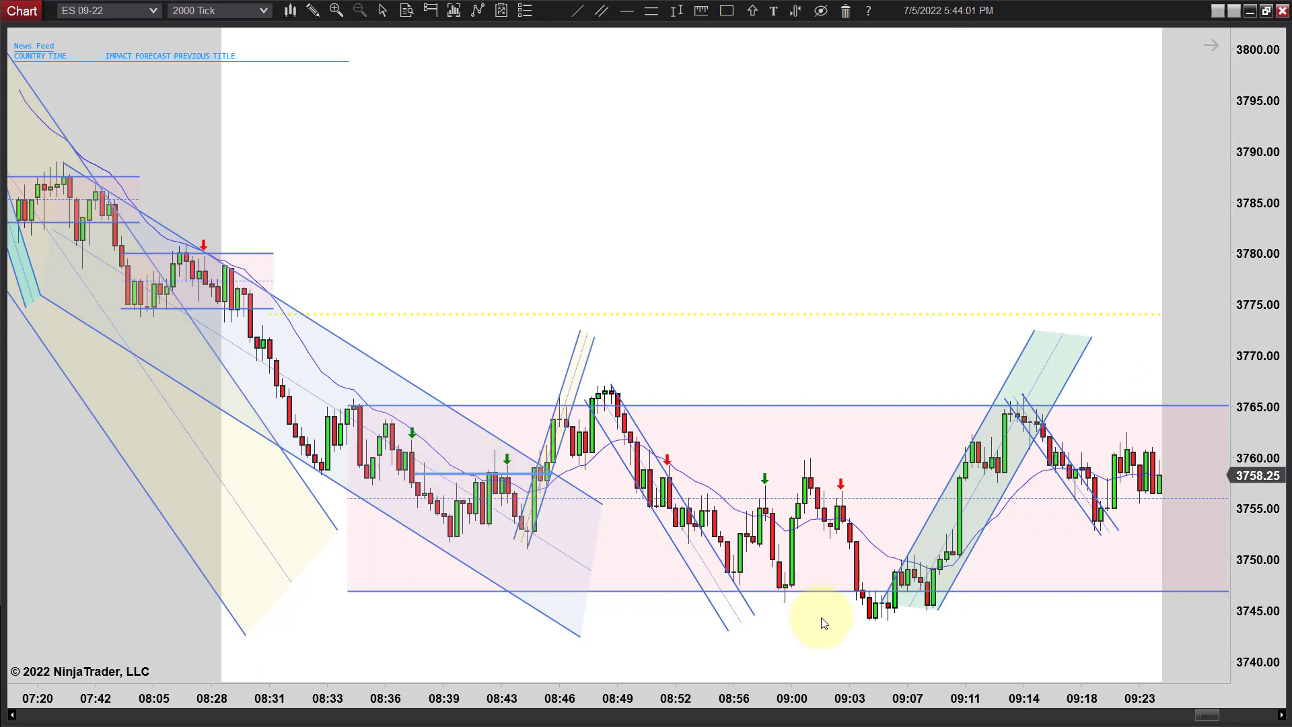
{"action": "left_click_drag", "start_coordinate": [817, 632], "coordinate": [765, 644]}
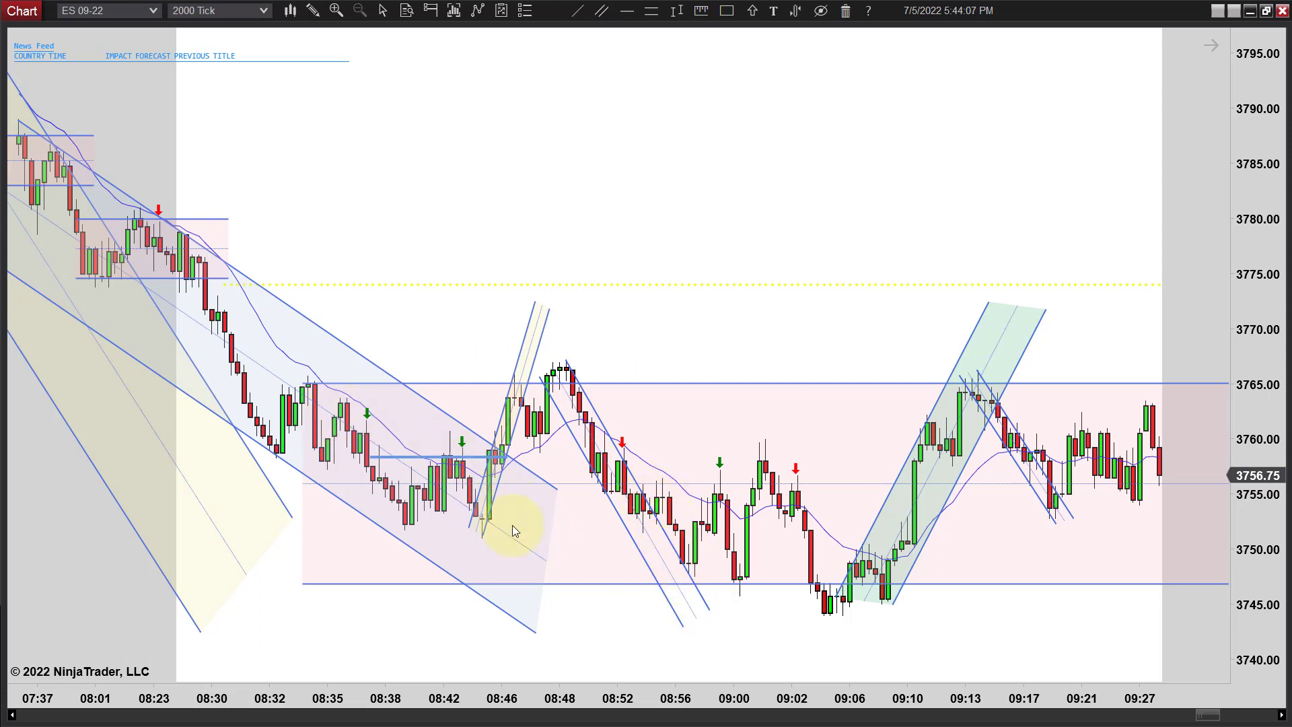
- Give the falling channel from the 08:49 high a Khaki area fill
{"action": "double_click", "coordinate": [636, 544]}
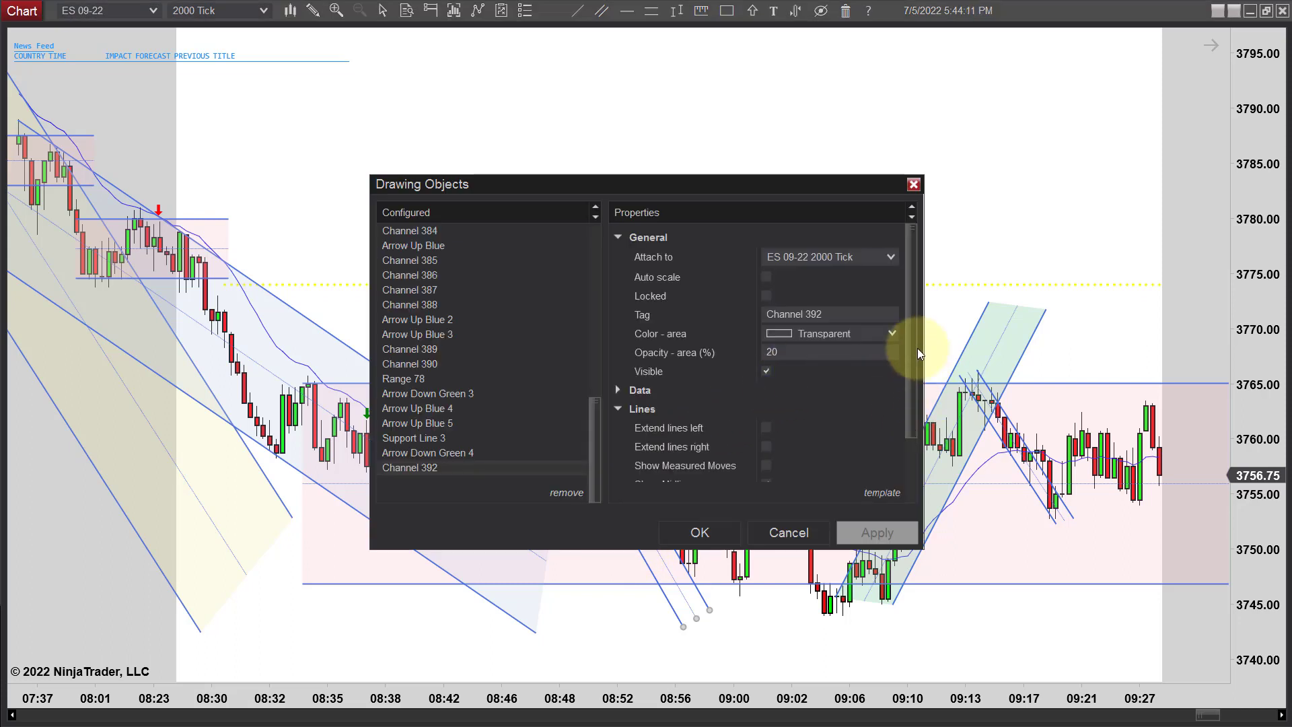
{"action": "left_click", "coordinate": [884, 336]}
{"action": "left_click", "coordinate": [868, 431]}
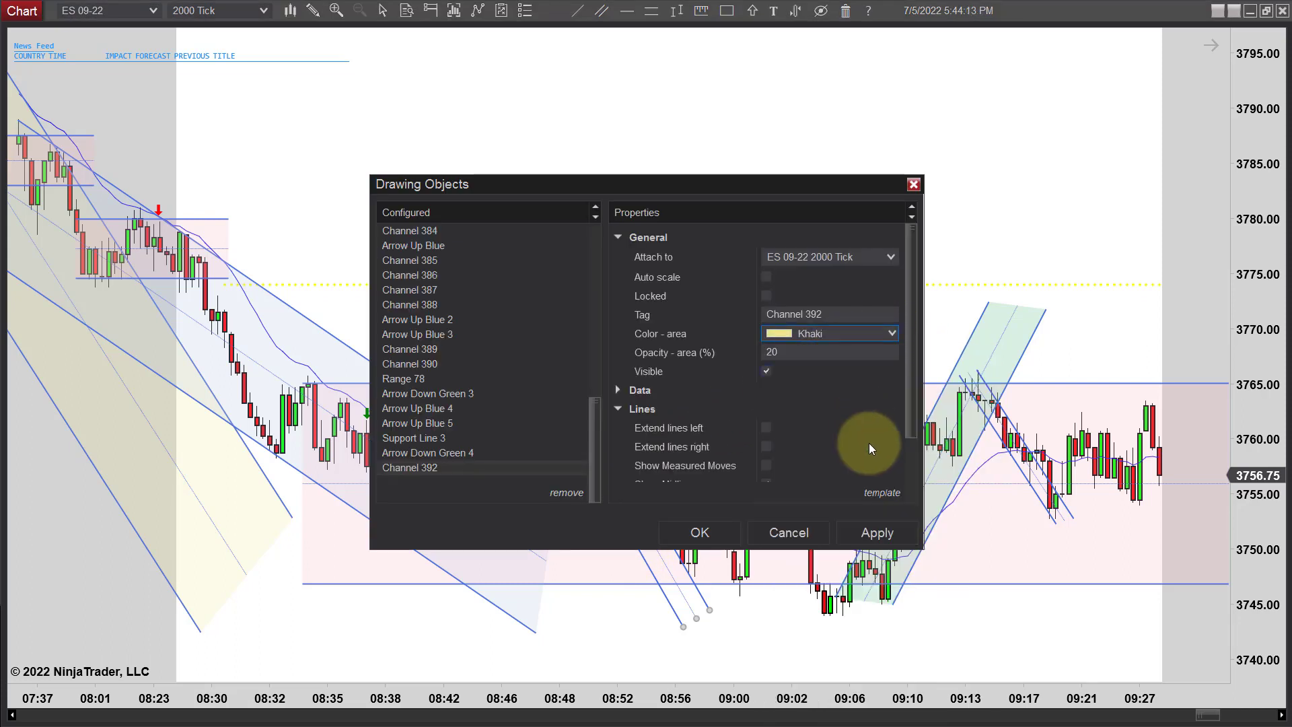
{"action": "left_click", "coordinate": [876, 533]}
{"action": "left_click", "coordinate": [700, 533]}
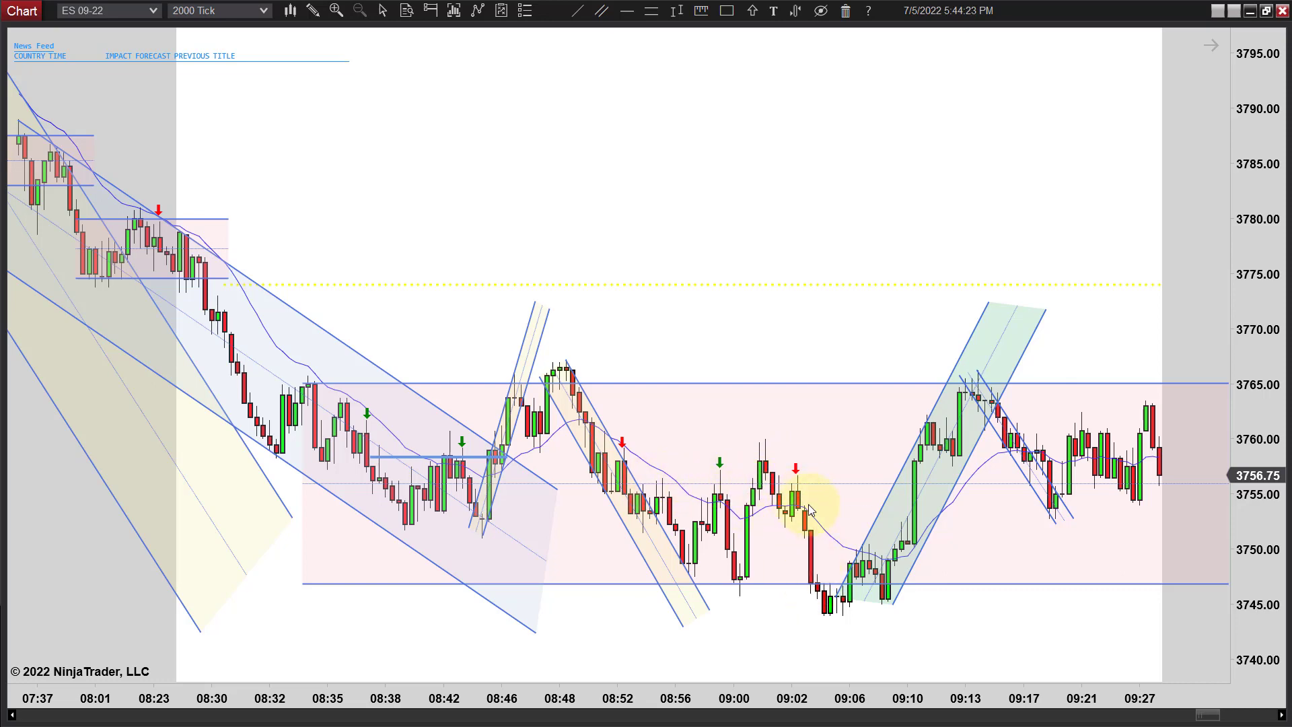
- Pan to the bars past 09:40 and pick the Arrow Up Green marker
{"action": "scroll", "coordinate": [921, 629], "scroll_direction": "down", "scroll_amount": 3}
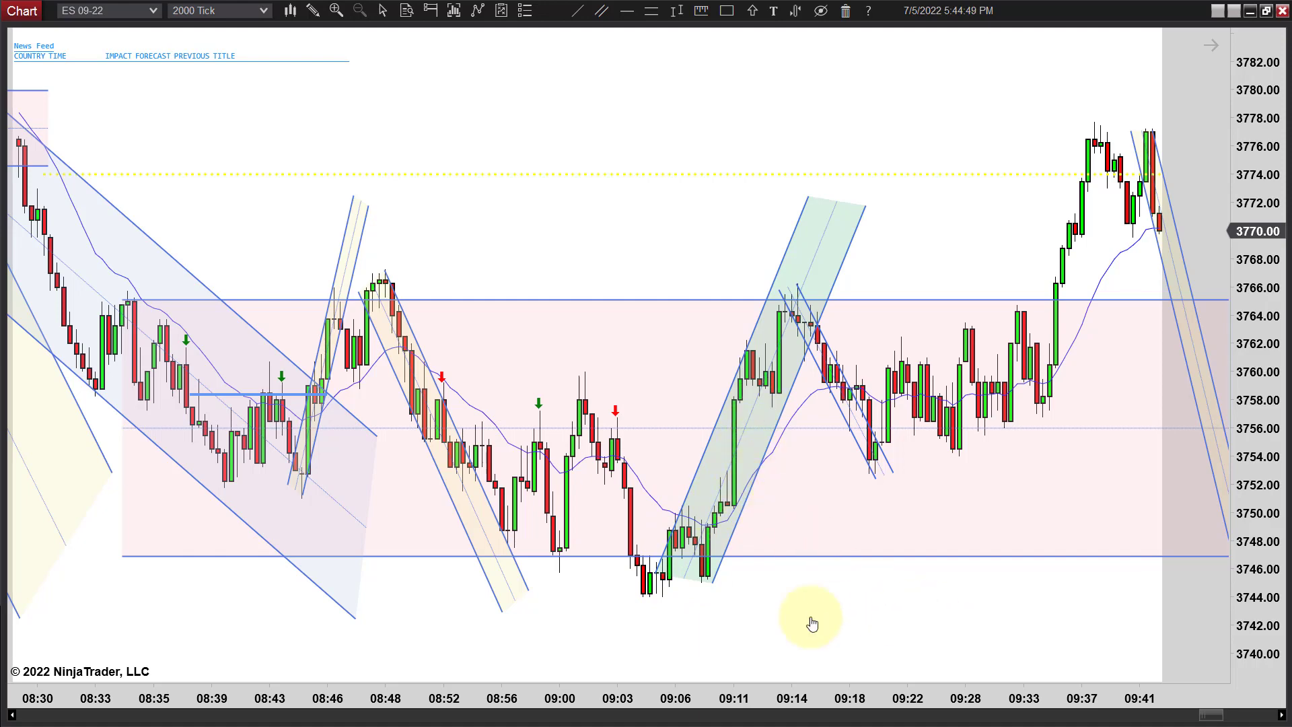
{"action": "left_click_drag", "start_coordinate": [749, 532], "coordinate": [633, 528]}
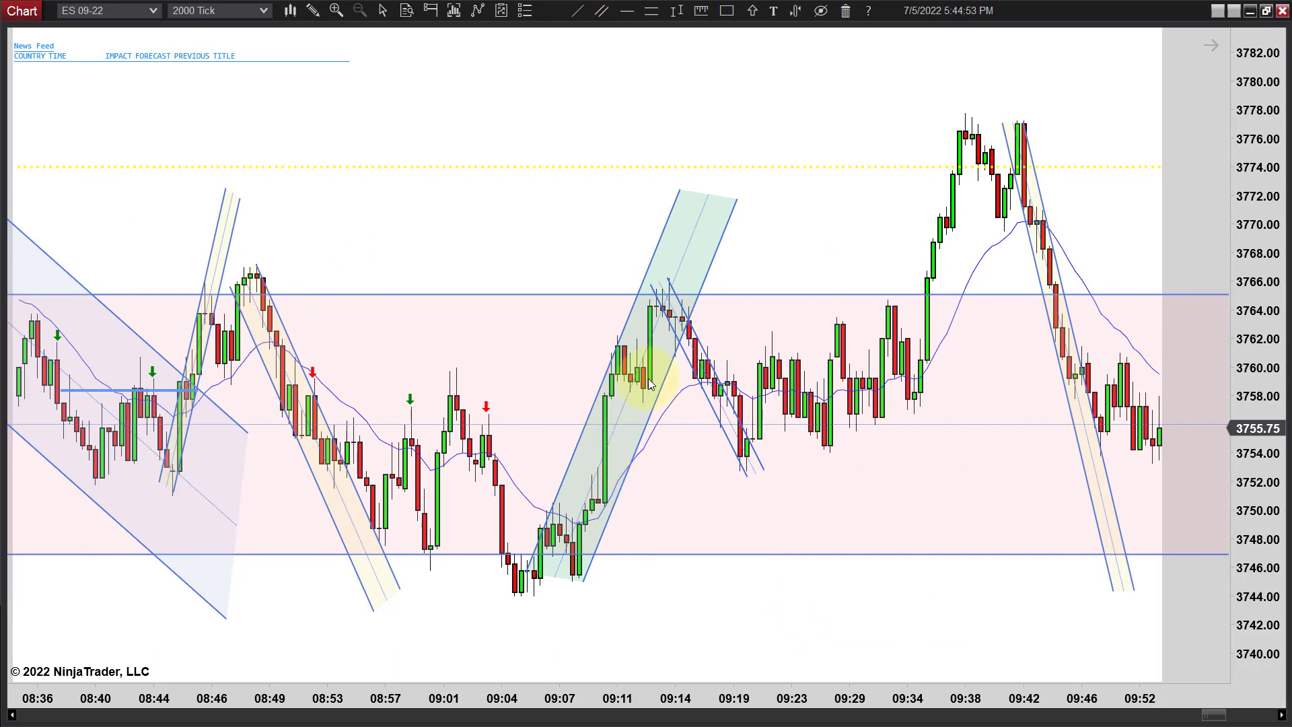
{"action": "left_click", "coordinate": [752, 11]}
{"action": "left_click", "coordinate": [746, 39]}
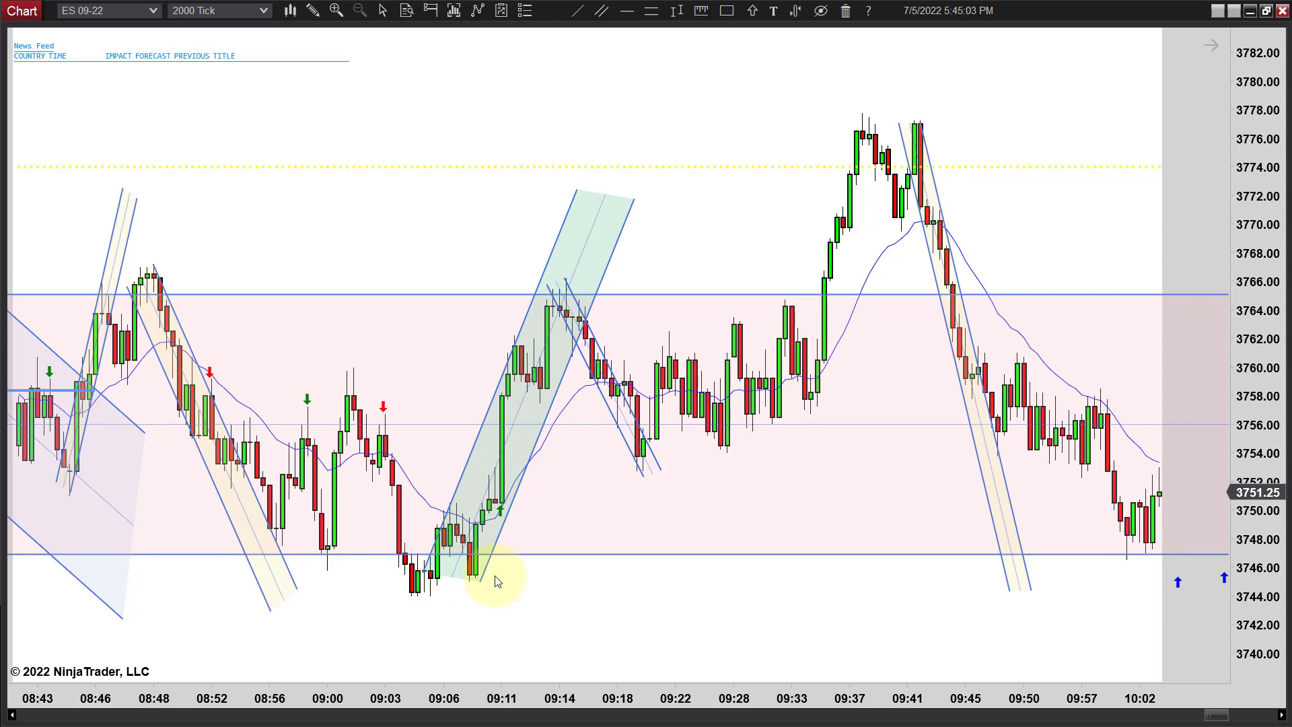
- Place a green up arrow at the 09:10 bar, then pan toward the 10:12 low
{"action": "left_click", "coordinate": [501, 509]}
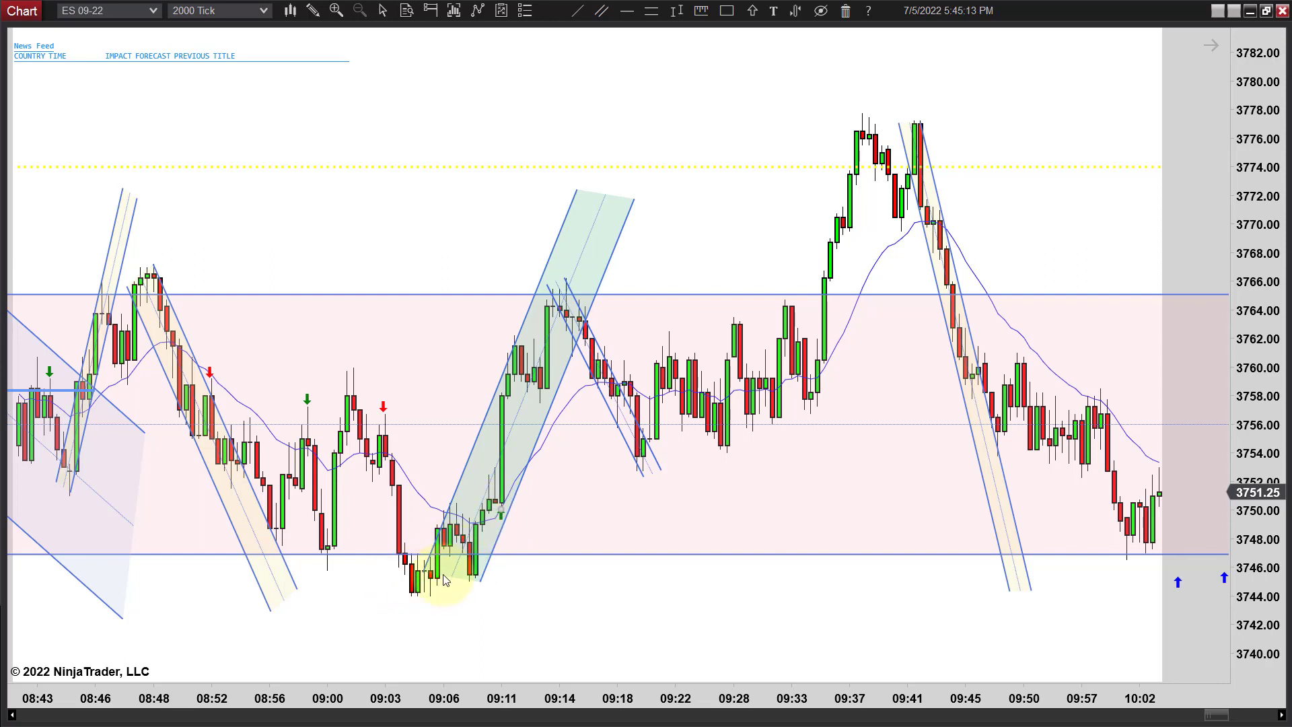
{"action": "scroll", "coordinate": [124, 374], "scroll_direction": "down", "scroll_amount": 2}
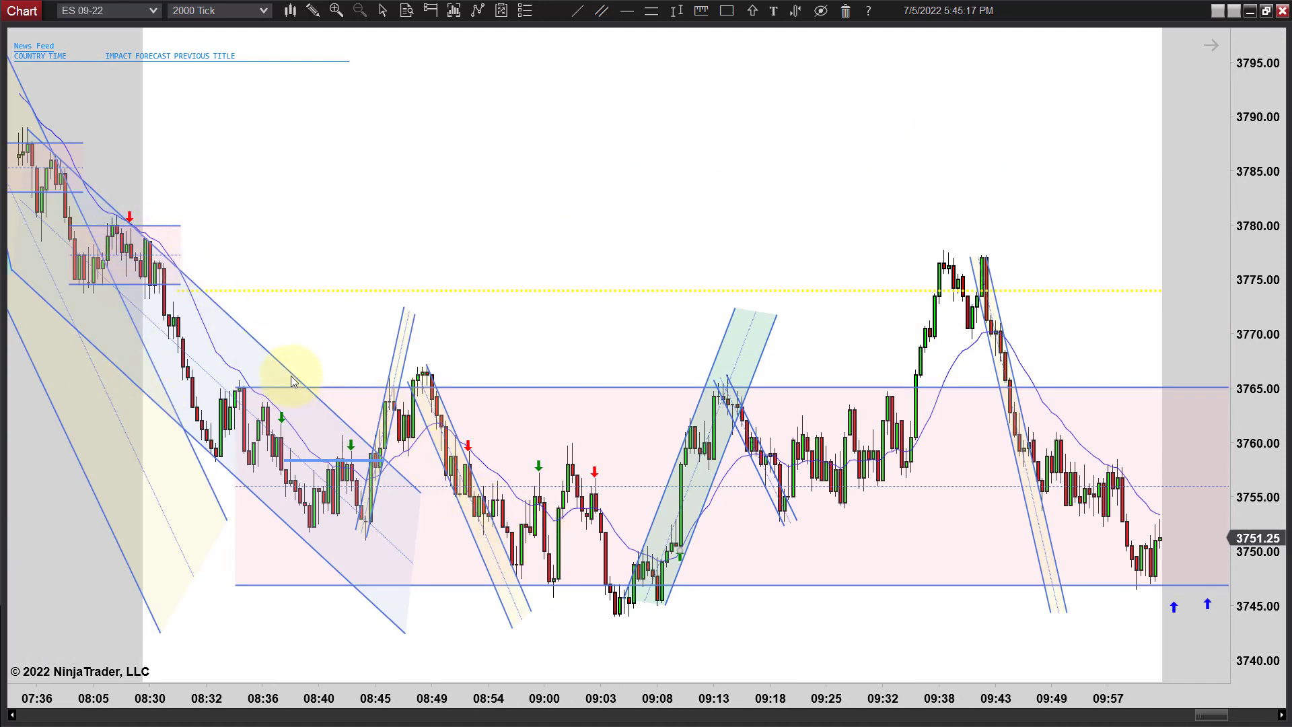
{"action": "scroll", "coordinate": [772, 649], "scroll_direction": "up", "scroll_amount": 2}
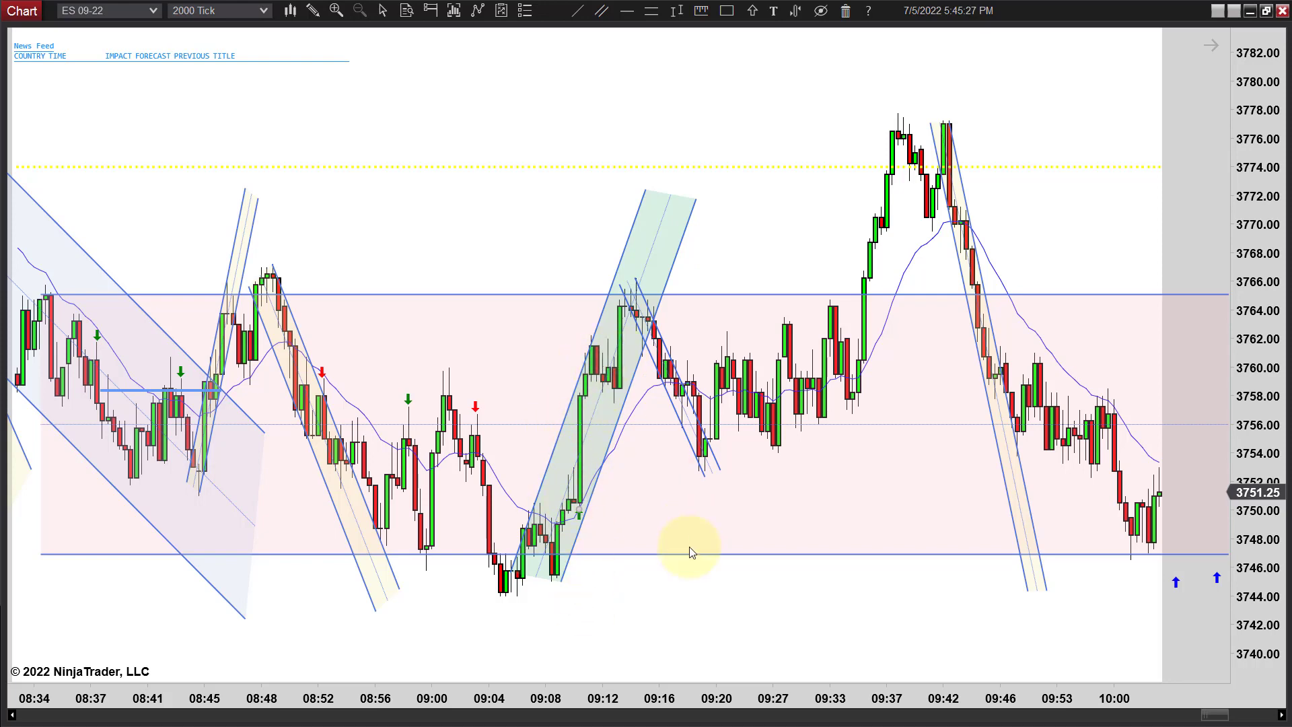
{"action": "left_click_drag", "start_coordinate": [812, 604], "coordinate": [783, 639]}
{"action": "scroll", "coordinate": [803, 644], "scroll_direction": "up", "scroll_amount": 2}
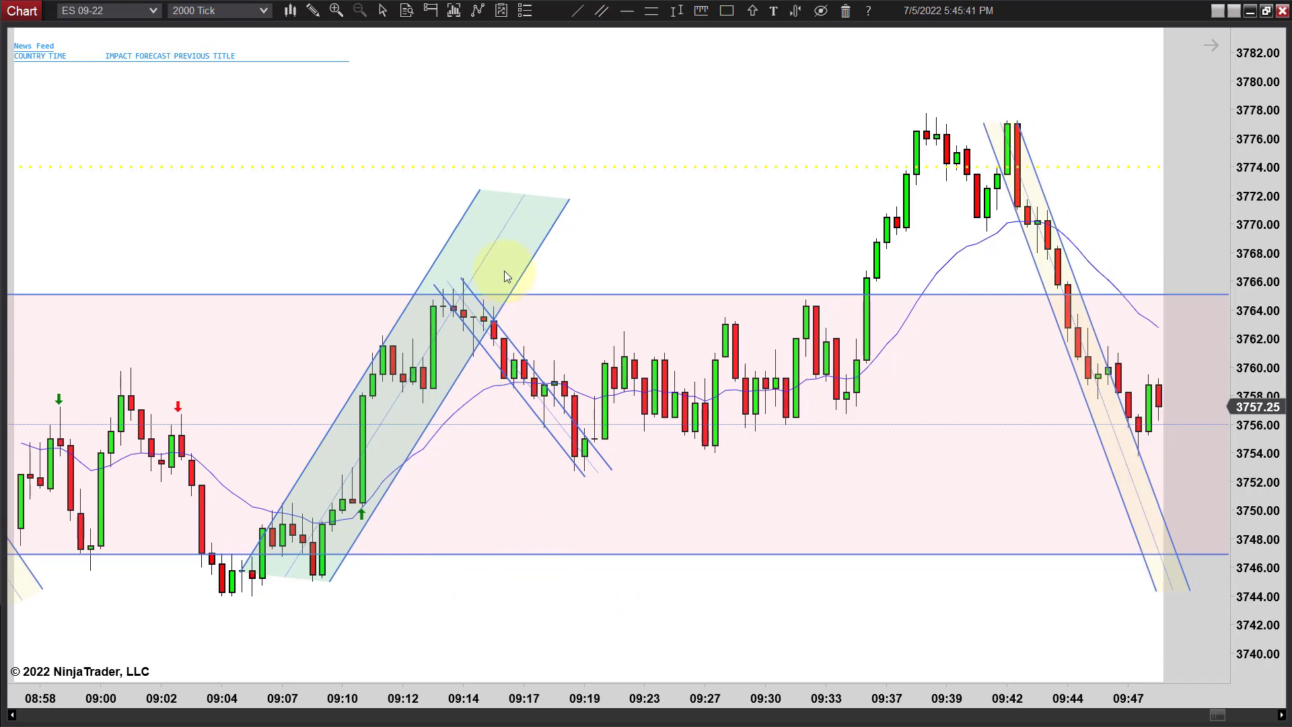
{"action": "left_click_drag", "start_coordinate": [427, 672], "coordinate": [1077, 531]}
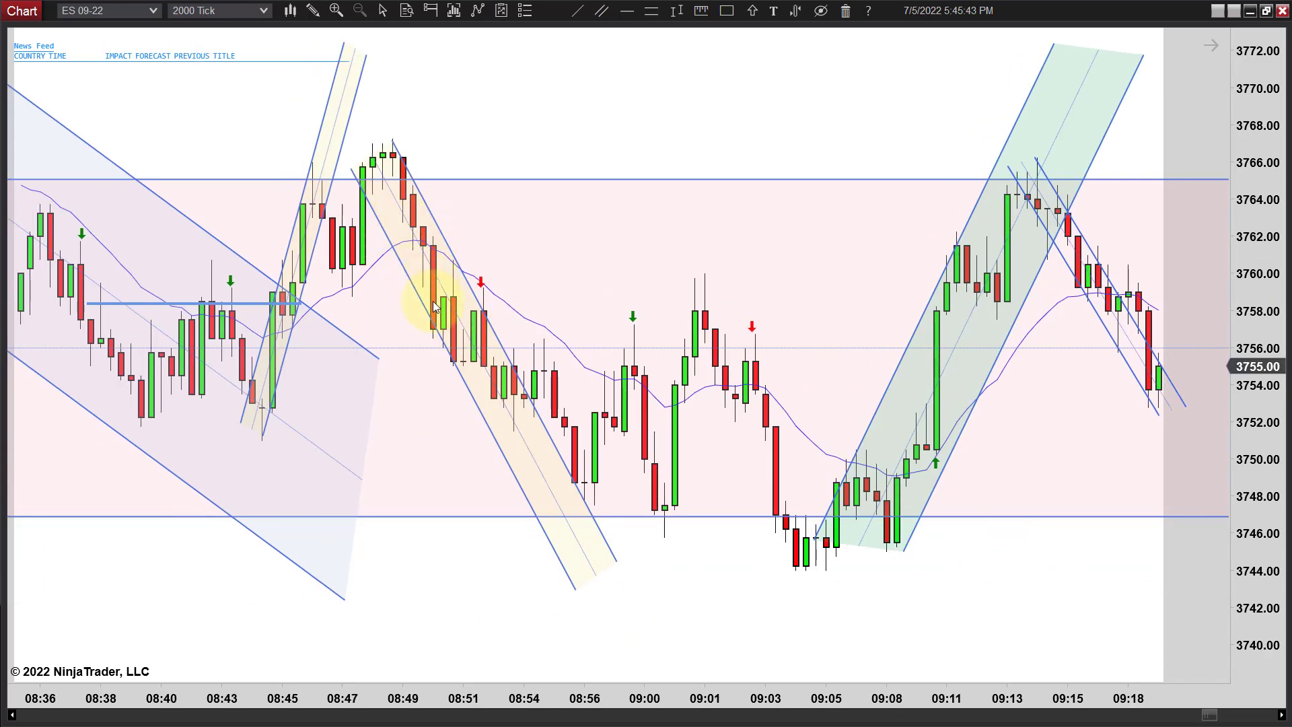
{"action": "left_click_drag", "start_coordinate": [939, 601], "coordinate": [669, 556]}
{"action": "left_click_drag", "start_coordinate": [806, 567], "coordinate": [684, 567]}
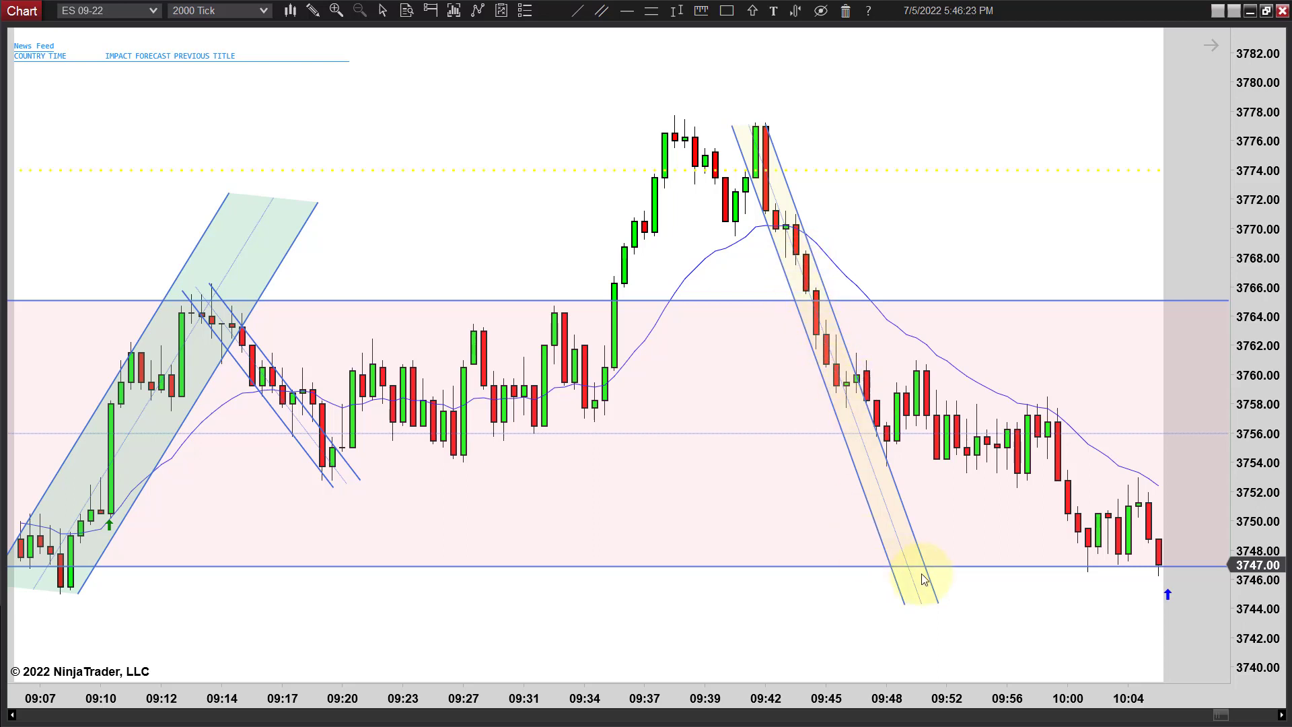
{"action": "scroll", "coordinate": [945, 661], "scroll_direction": "down", "scroll_amount": 3}
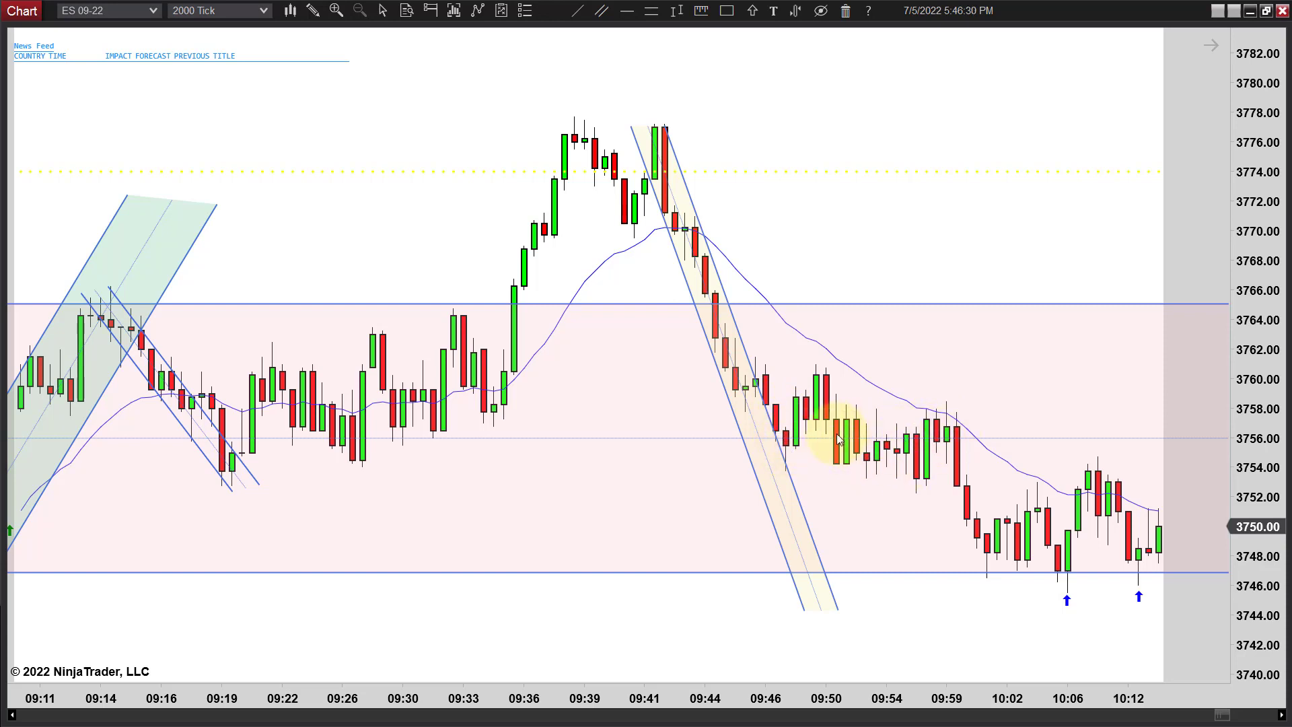
{"action": "scroll", "coordinate": [959, 629], "scroll_direction": "down", "scroll_amount": 6}
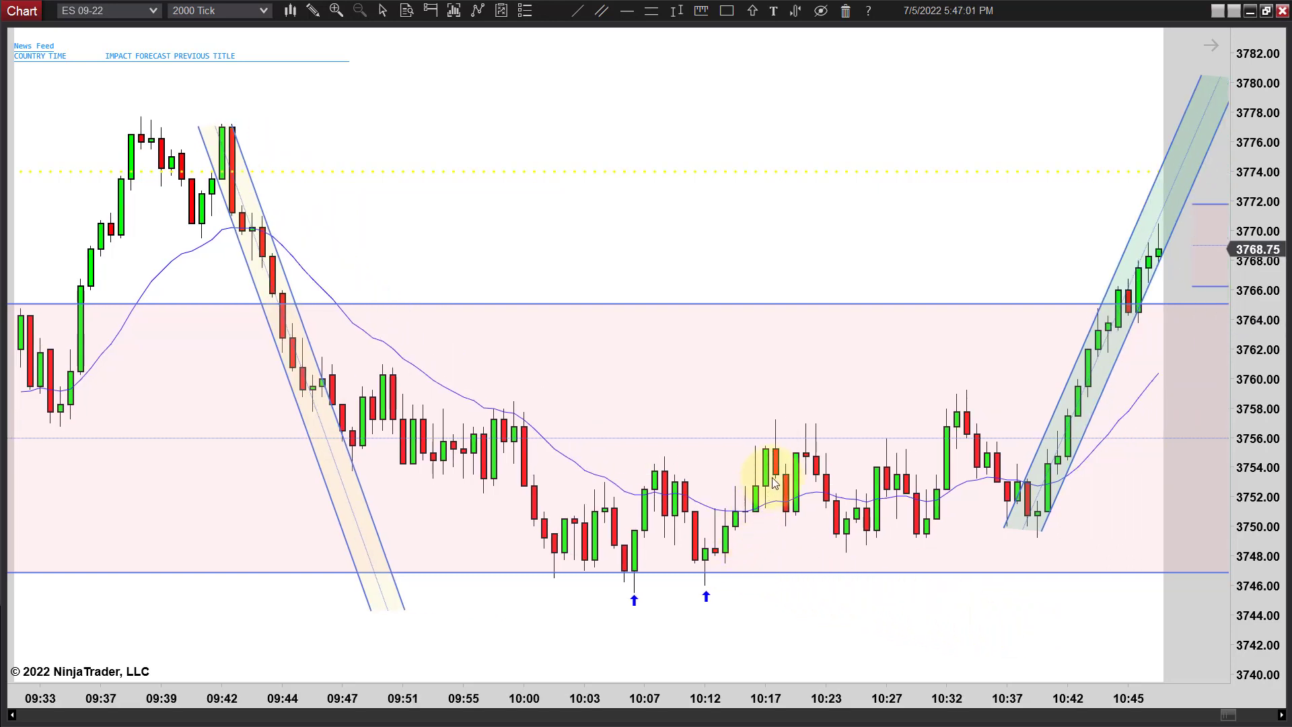
- Anchor a narrow channel at the 10:12 low and slope it upward
{"action": "left_click", "coordinate": [704, 583]}
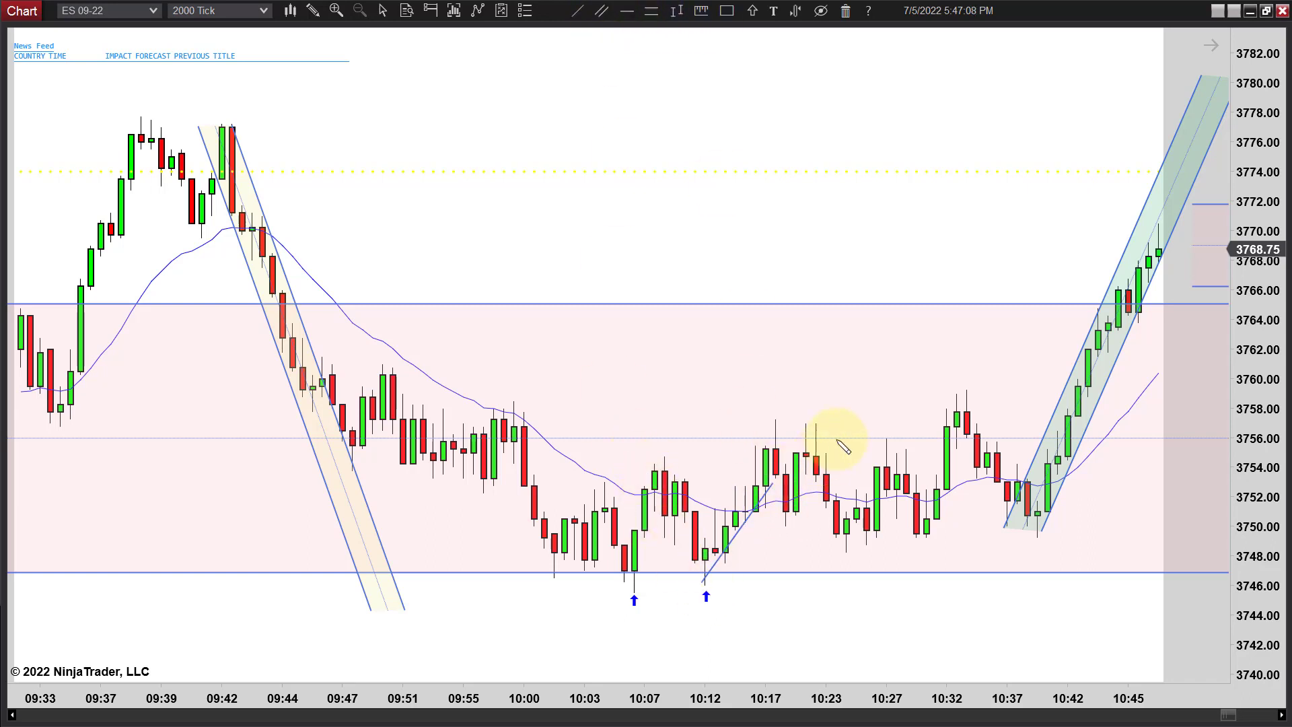
{"action": "left_click", "coordinate": [863, 366]}
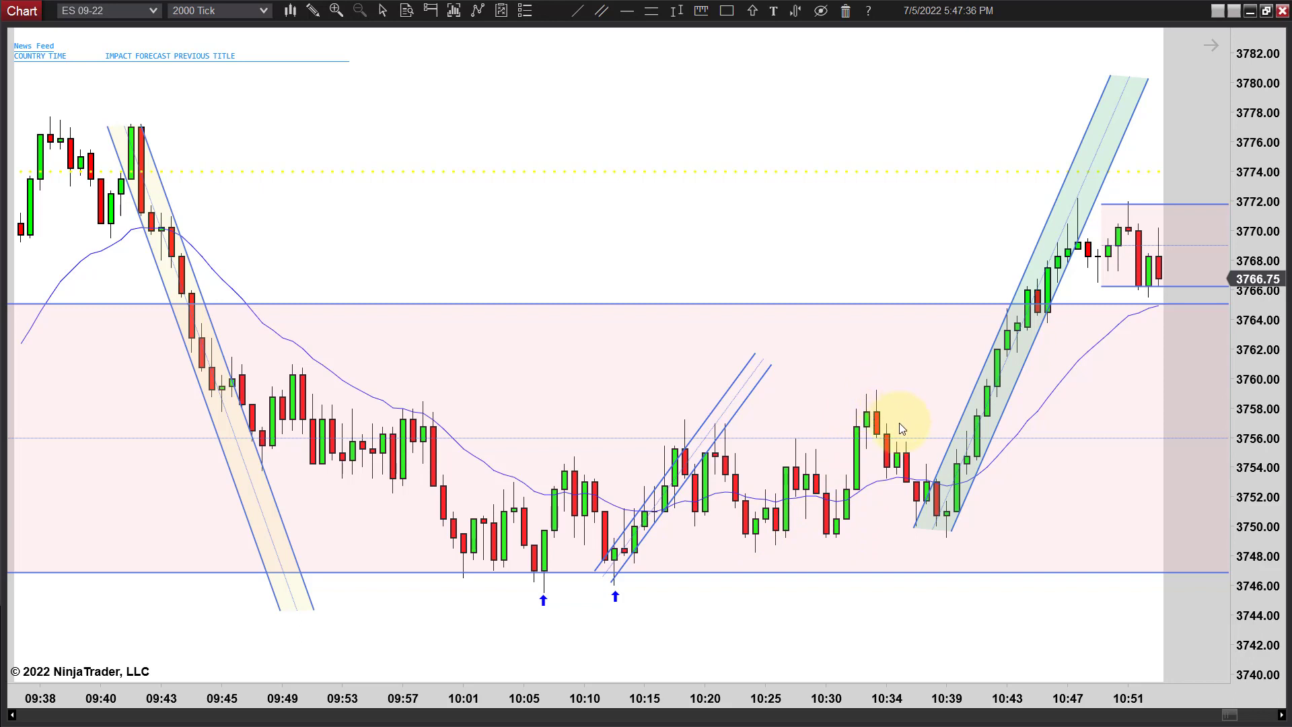
- Draw a range box spanning 10:17 to 10:31, from about 3749.5 up to 3755
{"action": "left_click", "coordinate": [653, 15]}
{"action": "left_click", "coordinate": [677, 535]}
{"action": "left_click", "coordinate": [850, 535]}
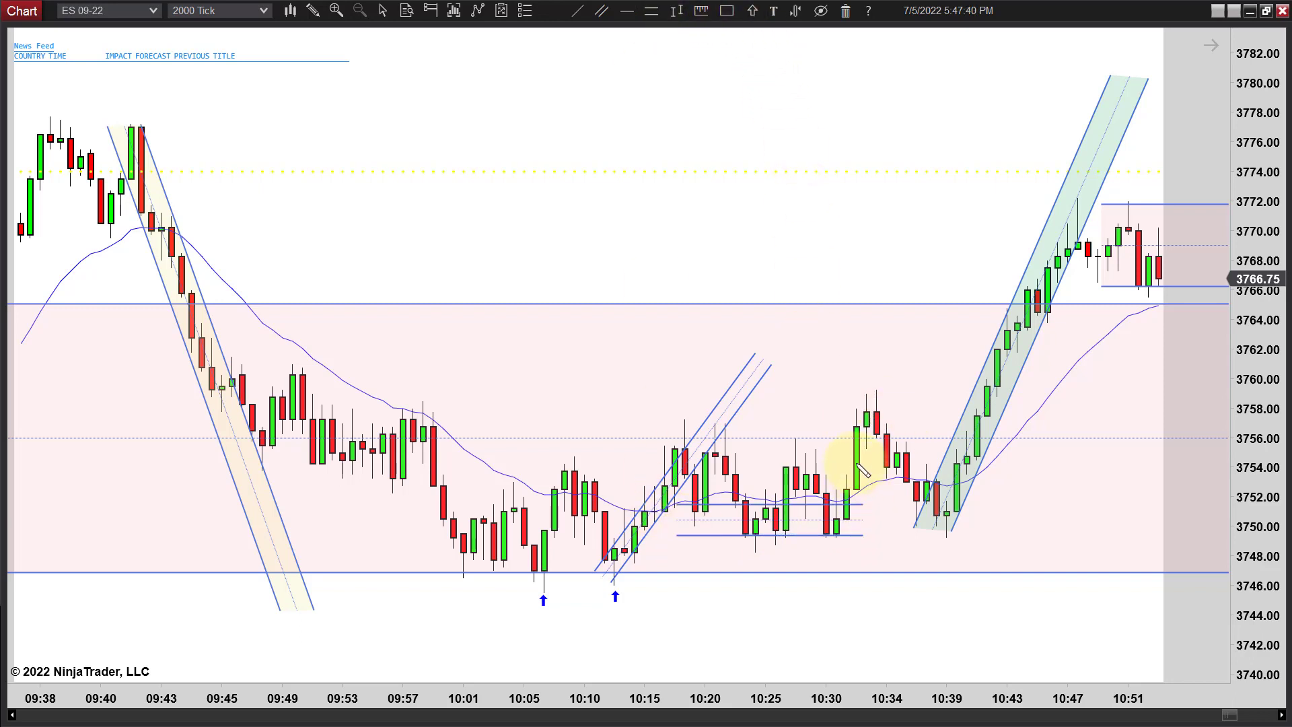
{"action": "left_click", "coordinate": [853, 450]}
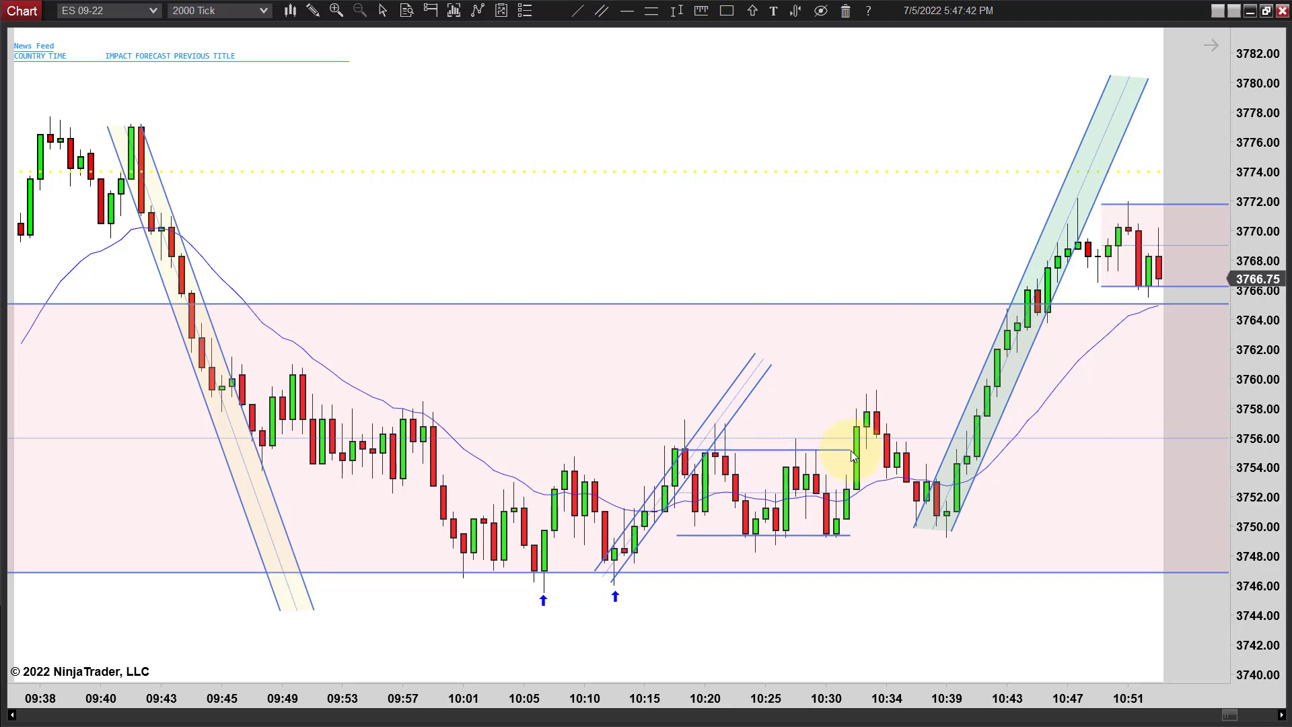
- Give the new range (Range 79) a LightPink area colour and apply it
{"action": "double_click", "coordinate": [814, 533]}
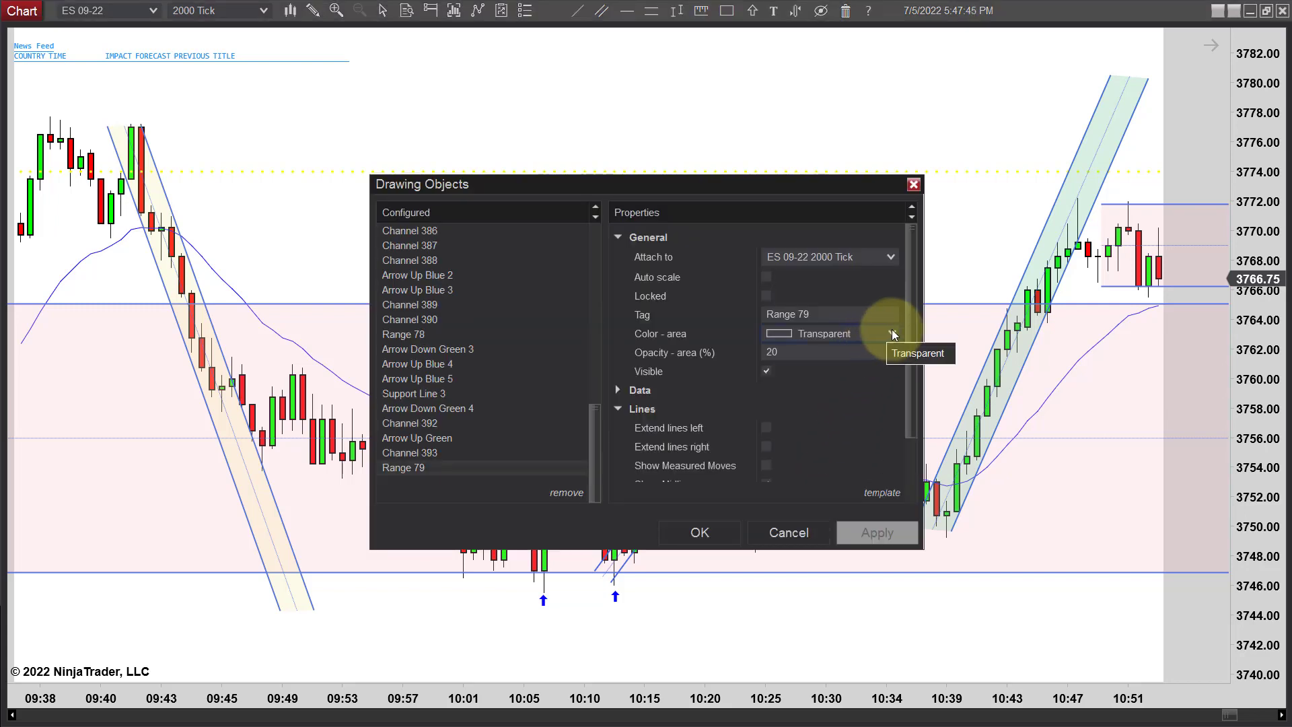
{"action": "left_click", "coordinate": [891, 332]}
{"action": "left_click", "coordinate": [837, 365]}
{"action": "left_click", "coordinate": [772, 353]}
{"action": "left_click", "coordinate": [877, 532]}
{"action": "left_click", "coordinate": [700, 532]}
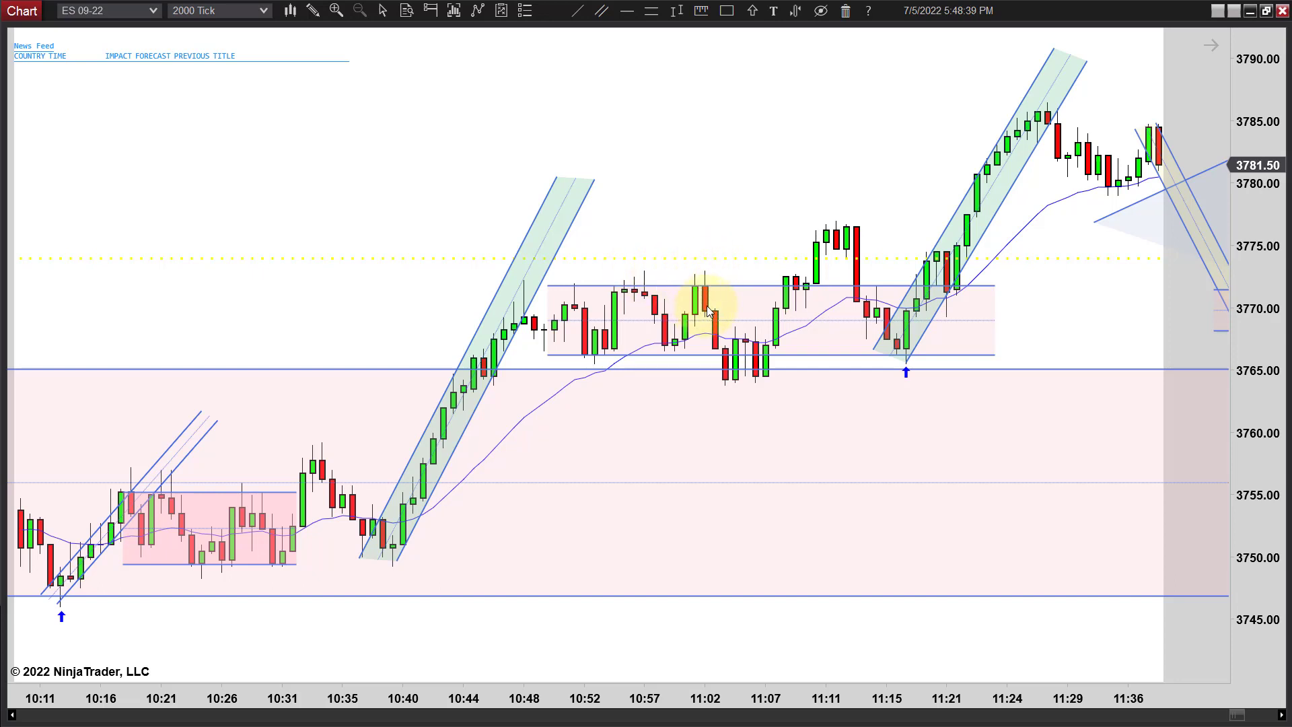
- Place an Arrow Down Green marker above the 11:02 bar at the range top
{"action": "left_click", "coordinate": [752, 11]}
{"action": "left_click", "coordinate": [754, 52]}
{"action": "left_click", "coordinate": [706, 273]}
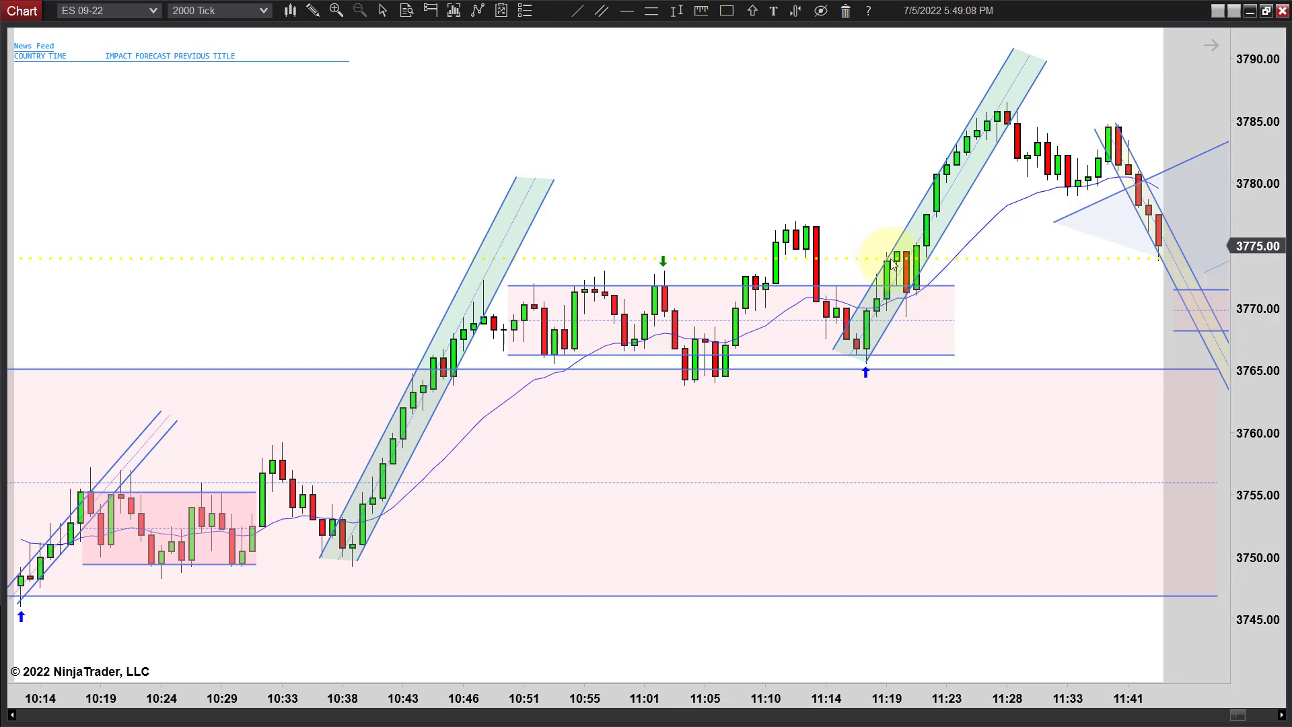
- Pan the chart left to reveal later bars through about 12:36
{"action": "left_click_drag", "start_coordinate": [1101, 312], "coordinate": [577, 318]}
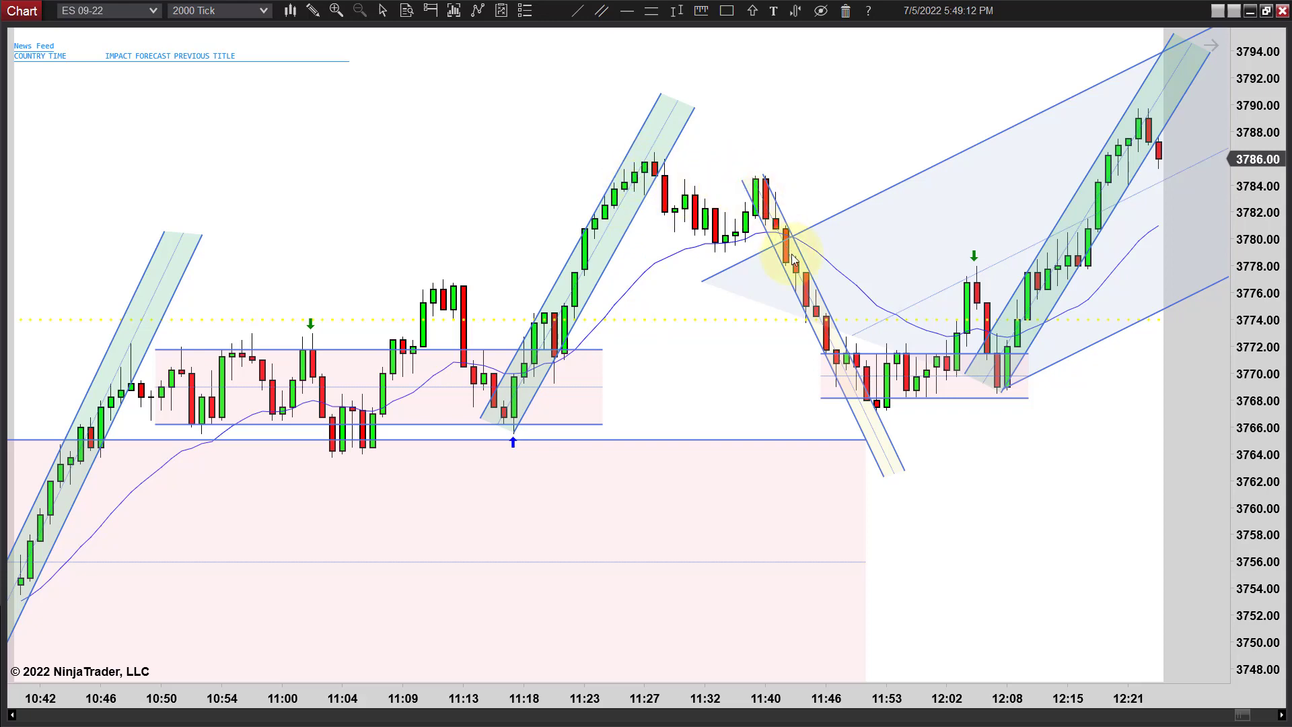
{"action": "left_click_drag", "start_coordinate": [1003, 496], "coordinate": [936, 506]}
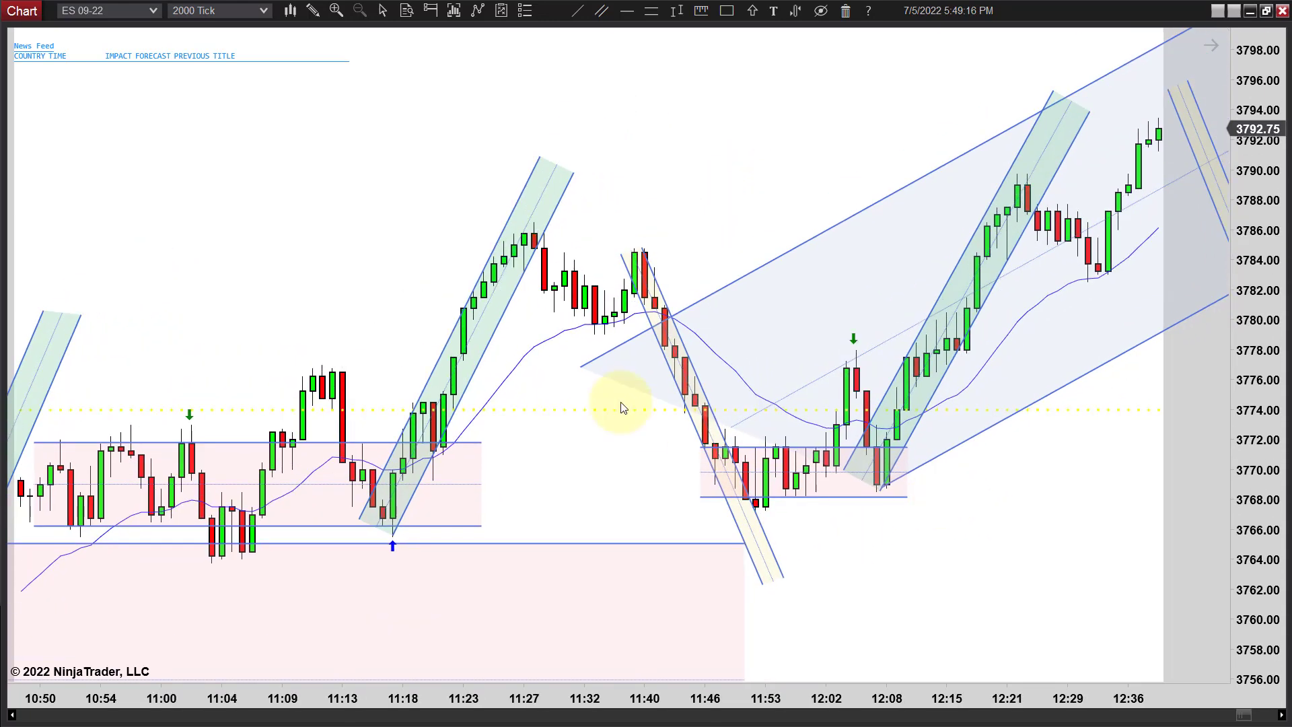